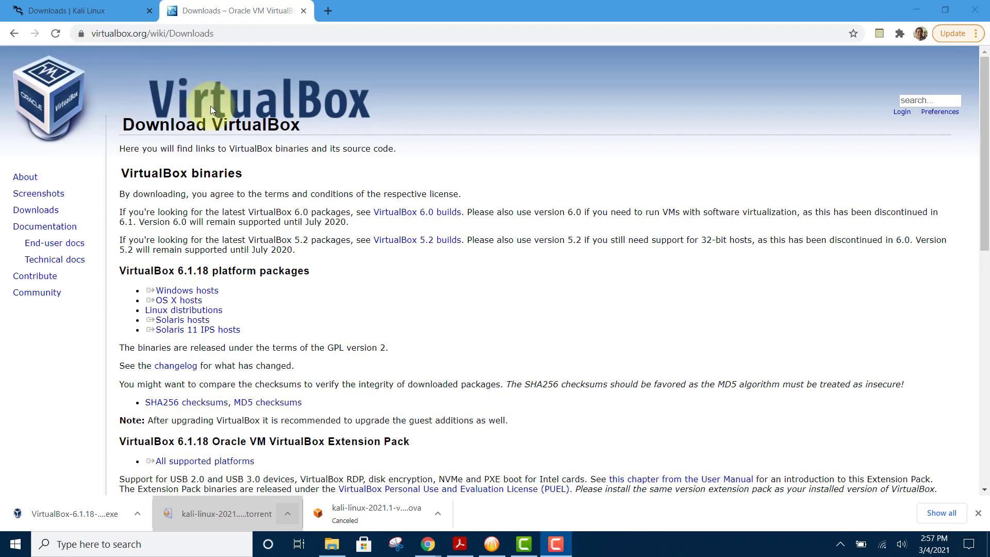
# - Show the downloaded VirtualBox 6.1.18 Windows installer in its folder
pyautogui.click(235, 34)
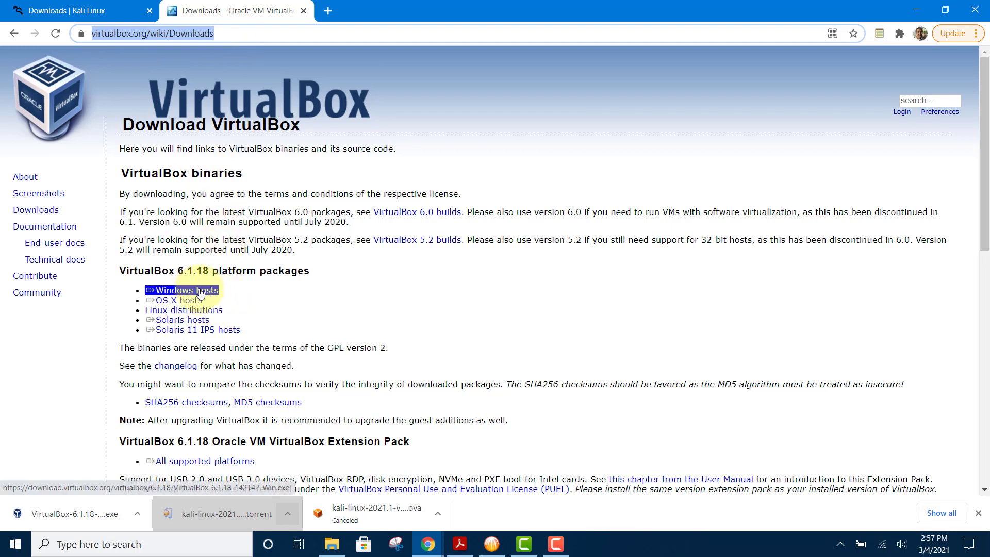
pyautogui.click(137, 513)
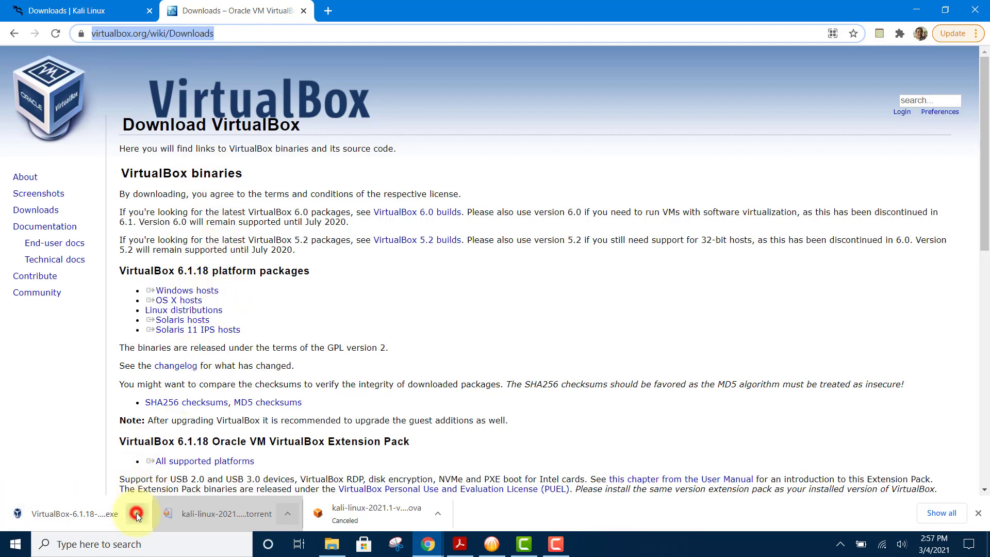
pyautogui.click(215, 470)
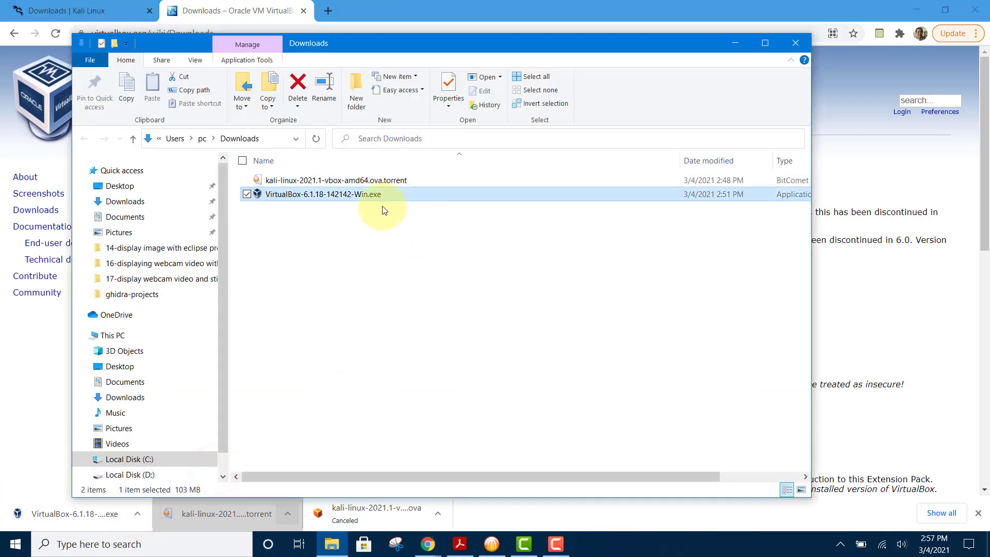
# - Open the Offensive Security VM download page from the Kali Linux downloads page and view the virtual images offered
pyautogui.click(117, 11)
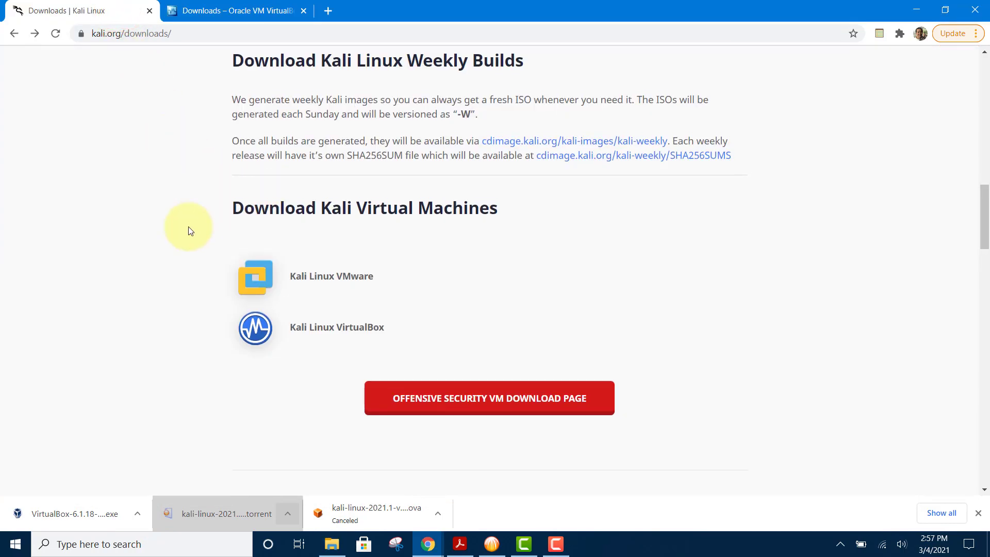
pyautogui.scroll(-5, 196, 235)
pyautogui.scroll(5, 188, 227)
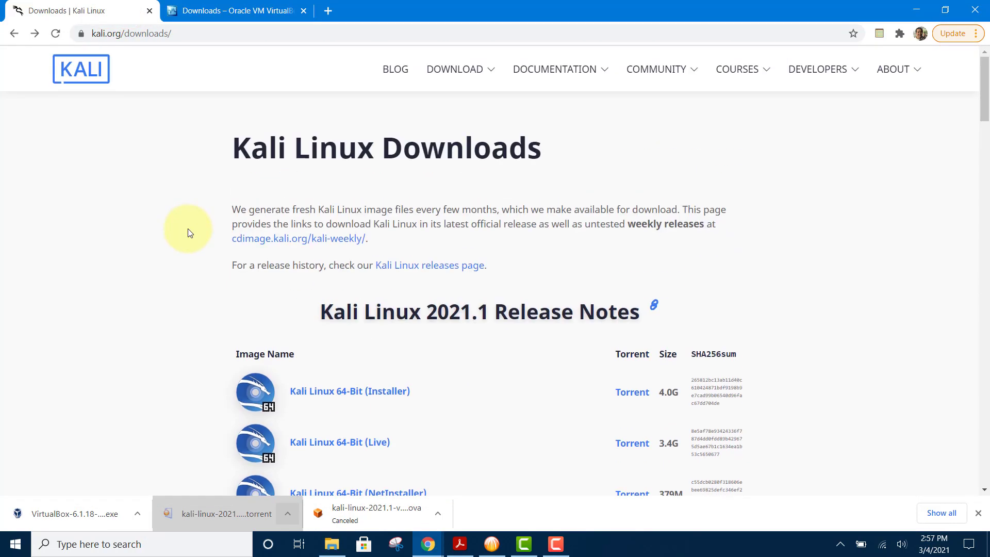
pyautogui.click(206, 35)
pyautogui.scroll(-3, 116, 215)
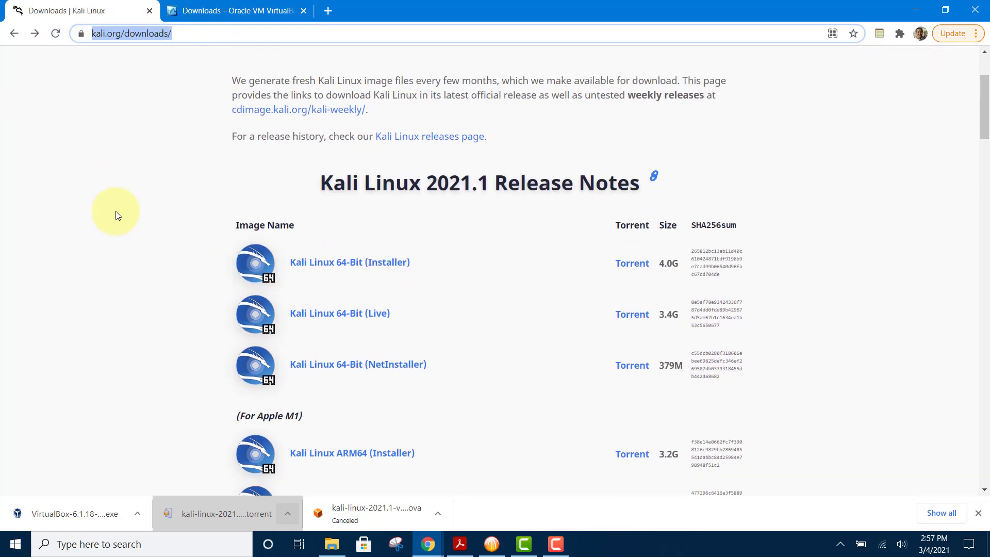
pyautogui.scroll(-1, 116, 216)
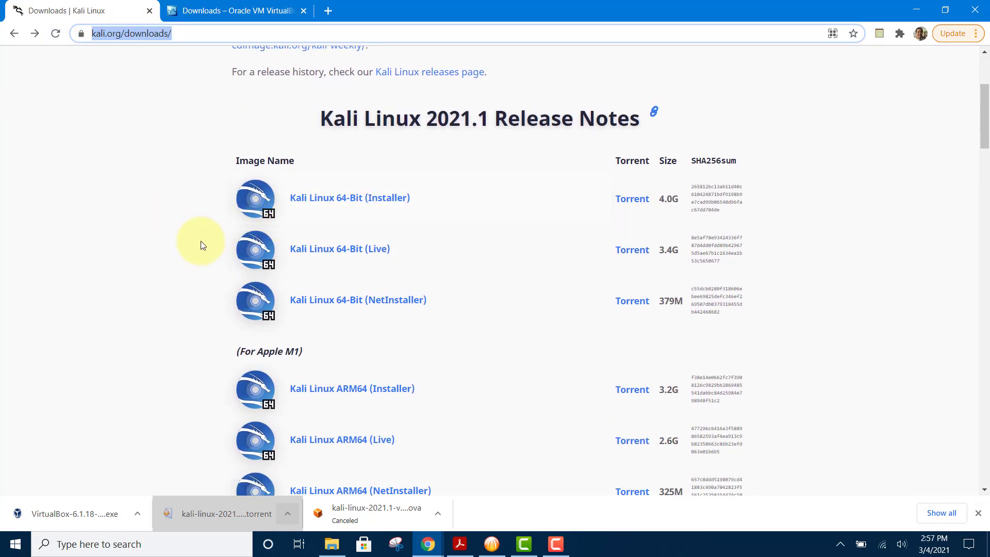
pyautogui.scroll(-12, 200, 243)
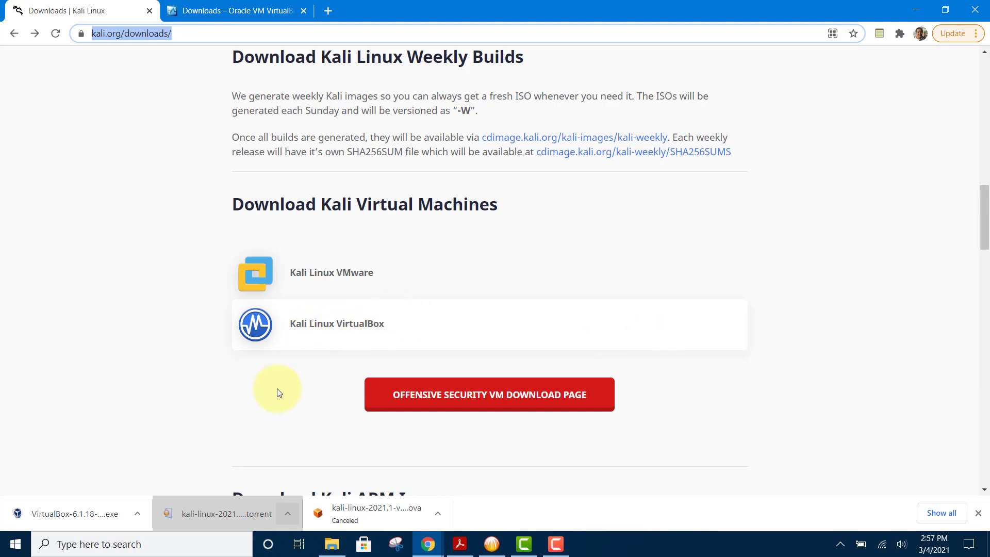
pyautogui.click(412, 396)
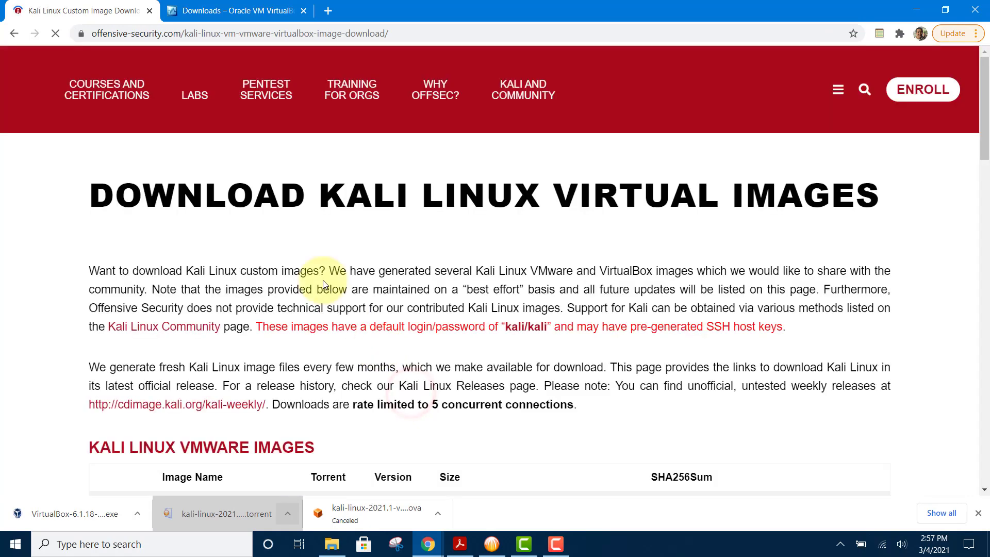
pyautogui.scroll(-6, 264, 260)
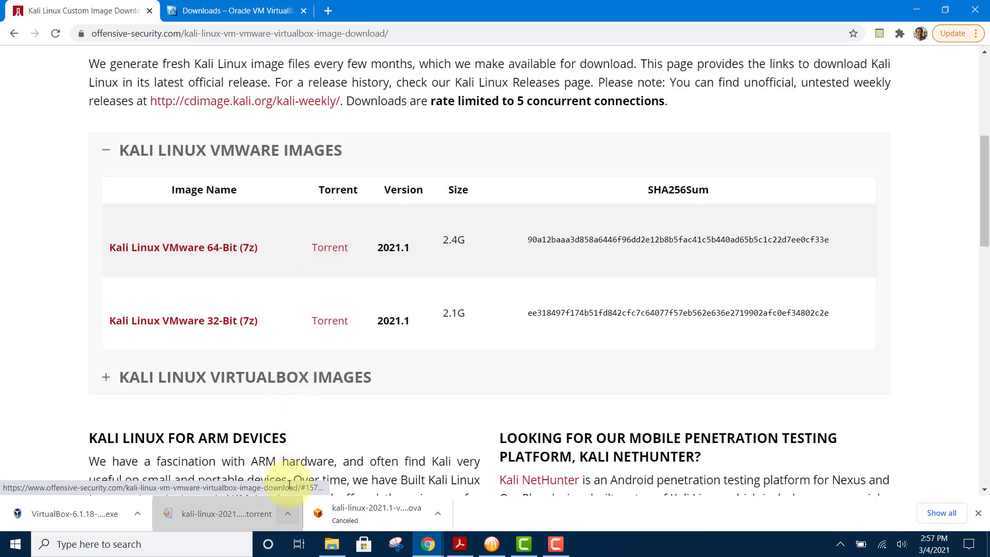
# - Show the downloaded Kali VirtualBox torrent file in its folder, and switch to BitComet to check its download
pyautogui.click(286, 518)
pyautogui.click(320, 465)
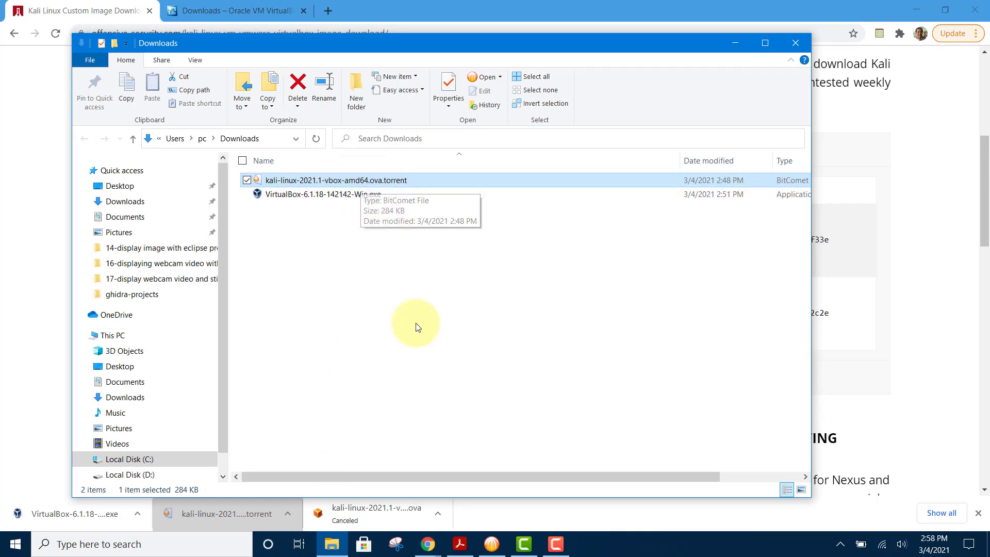
pyautogui.click(489, 548)
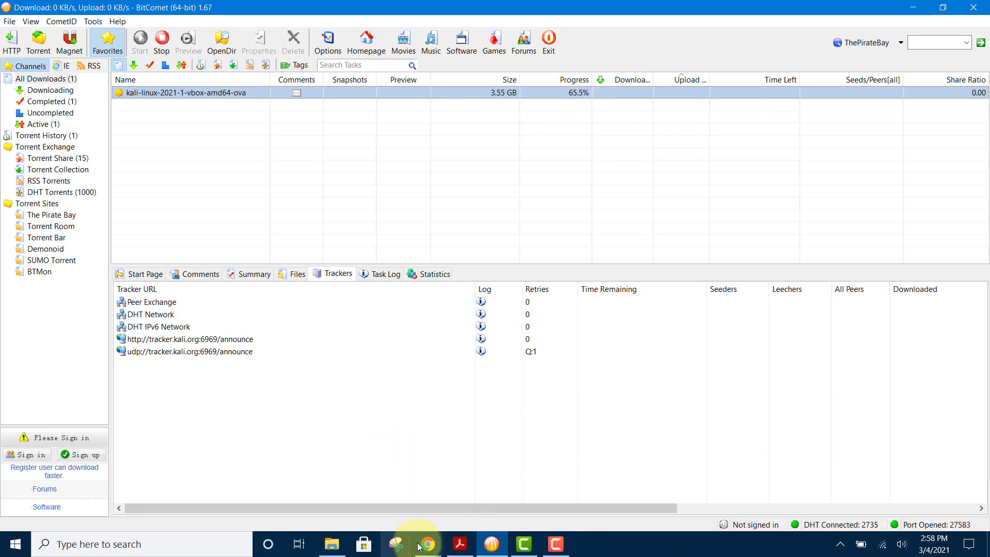
# - Run the VirtualBox-6.1.18-142142-Win.exe installer from the Downloads folder and allow it past the security warning
pyautogui.click(332, 544)
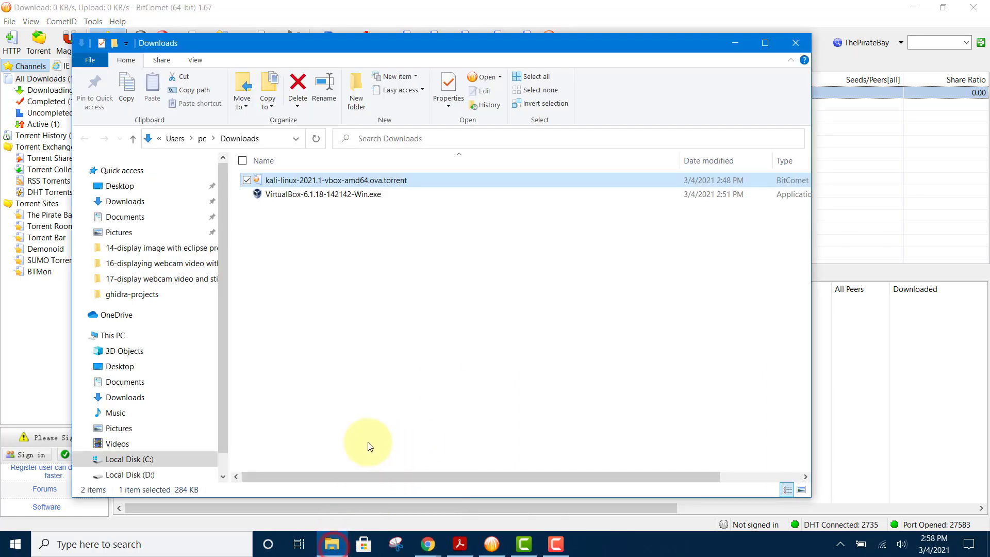
pyautogui.click(321, 195)
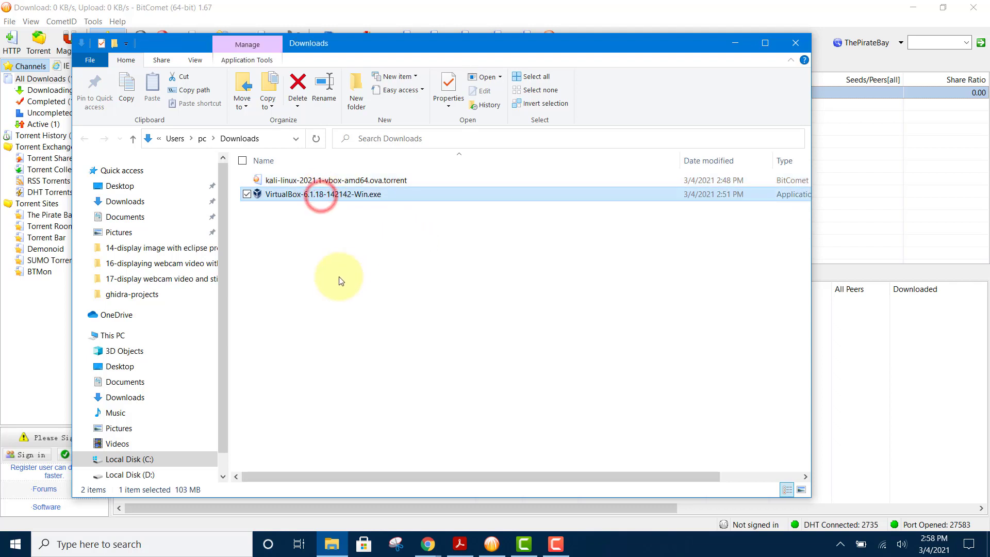
pyautogui.doubleClick(320, 199)
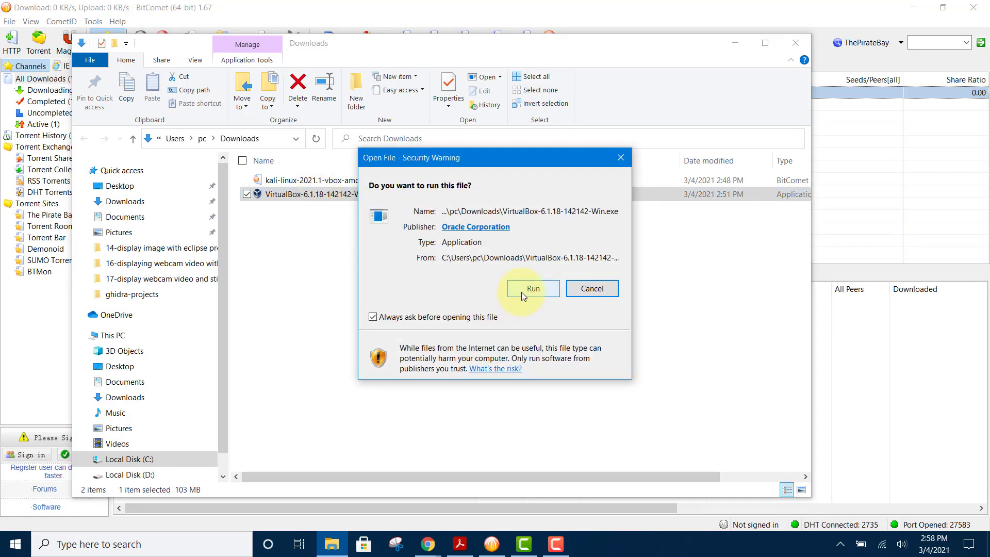
pyautogui.click(522, 290)
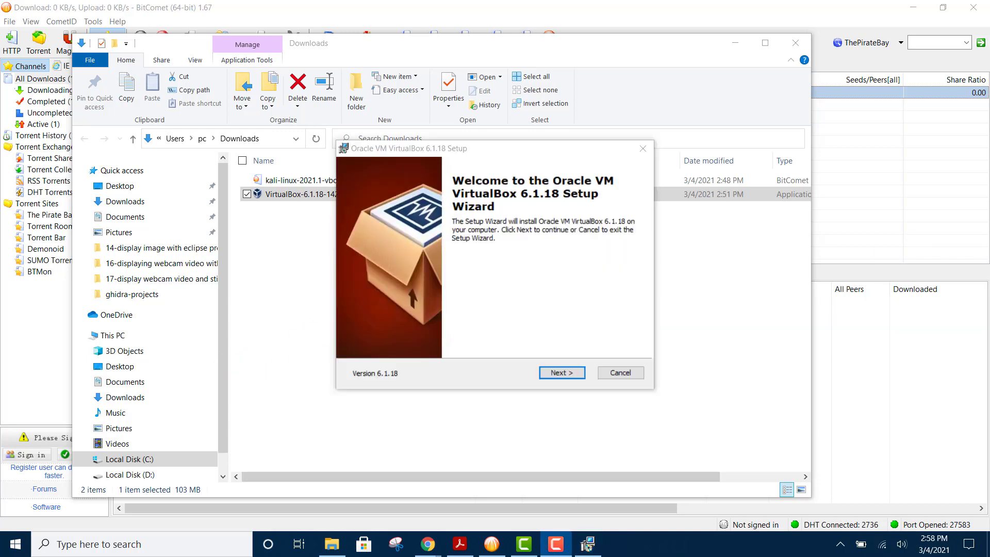
# - Go through the VirtualBox custom setup with the default features, location, shortcuts and file associations
pyautogui.click(553, 374)
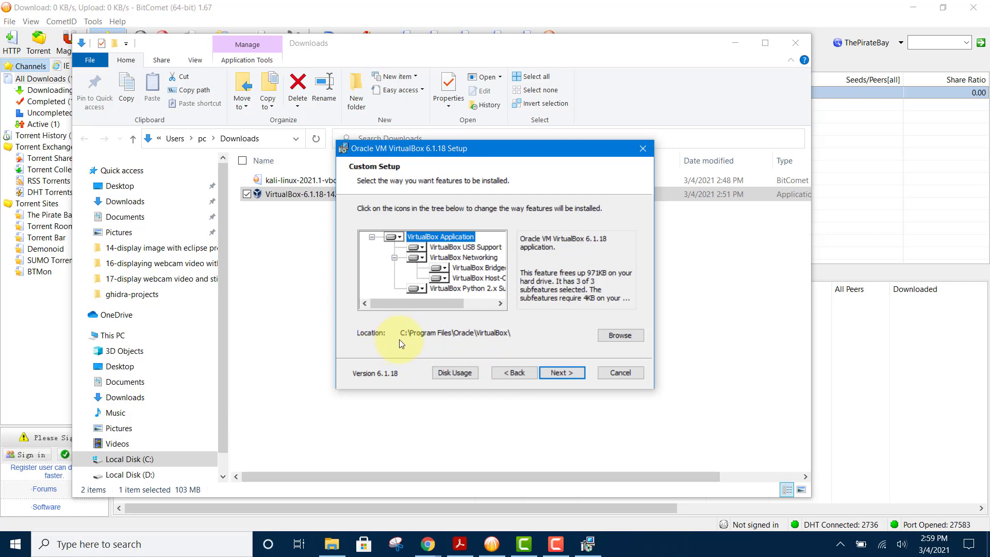
pyautogui.click(565, 372)
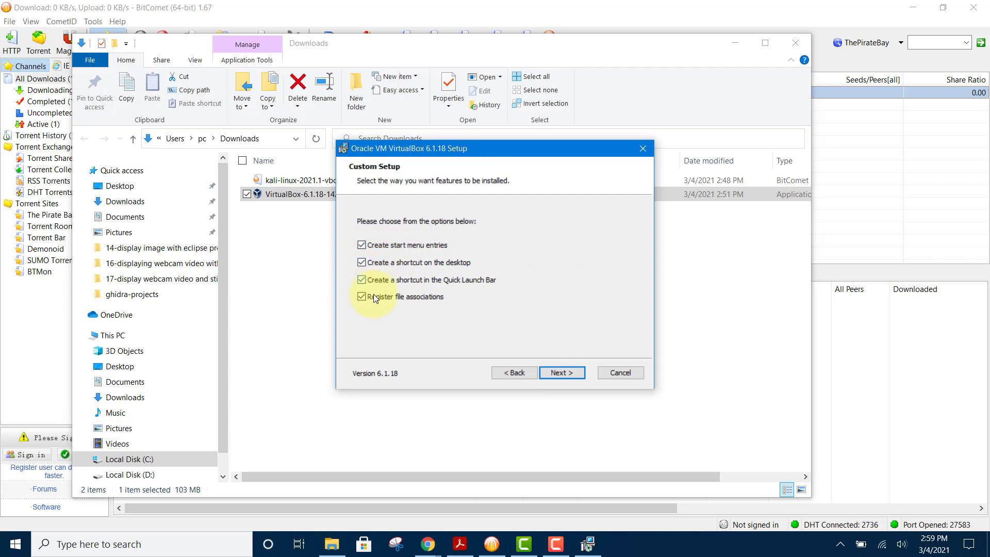
pyautogui.click(571, 373)
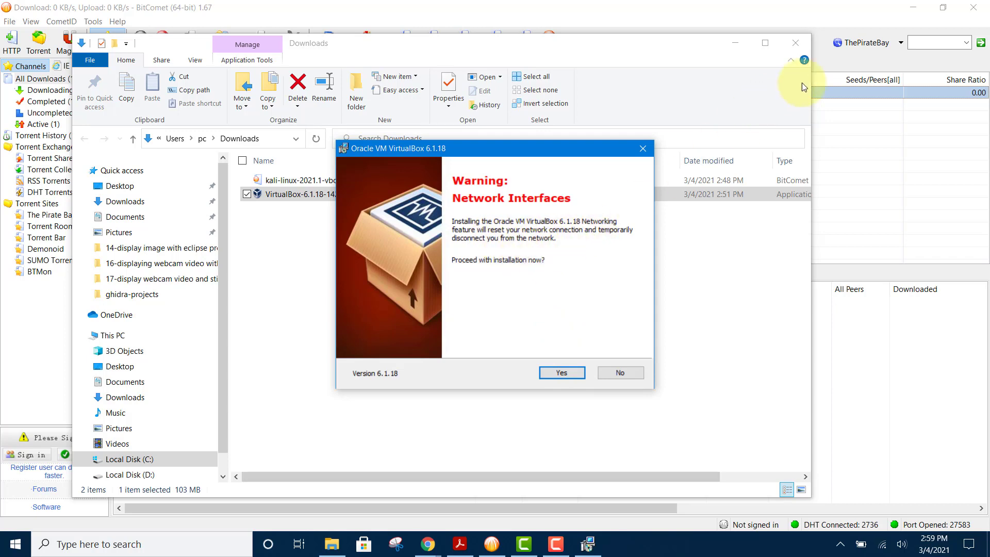
# - Return to the VirtualBox setup, accept the network interfaces warning and start the installation
pyautogui.click(866, 20)
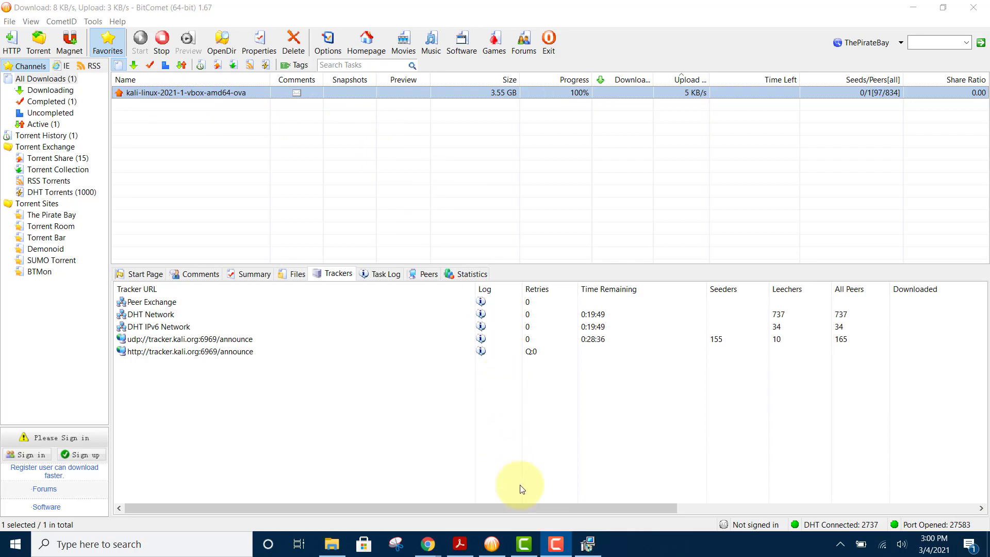
pyautogui.click(590, 547)
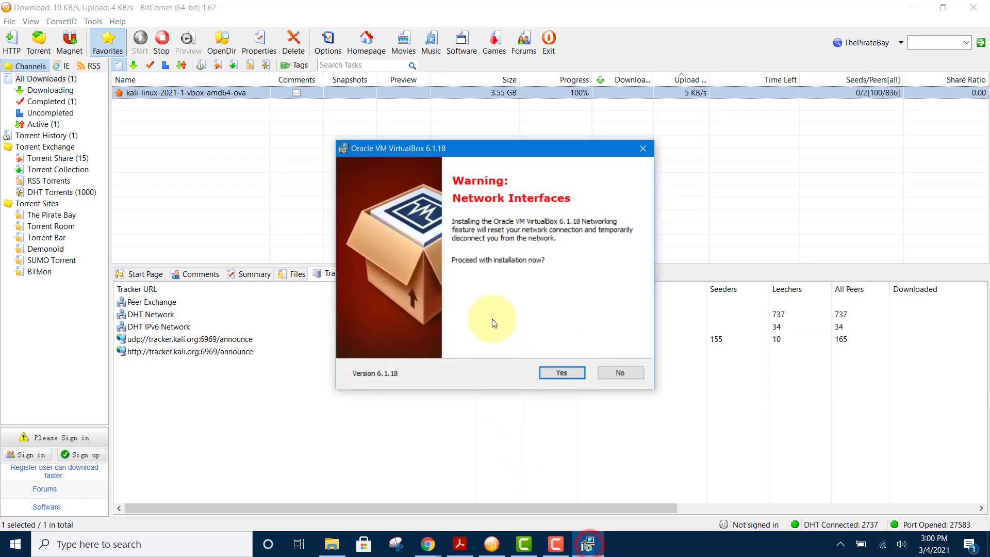
pyautogui.click(560, 374)
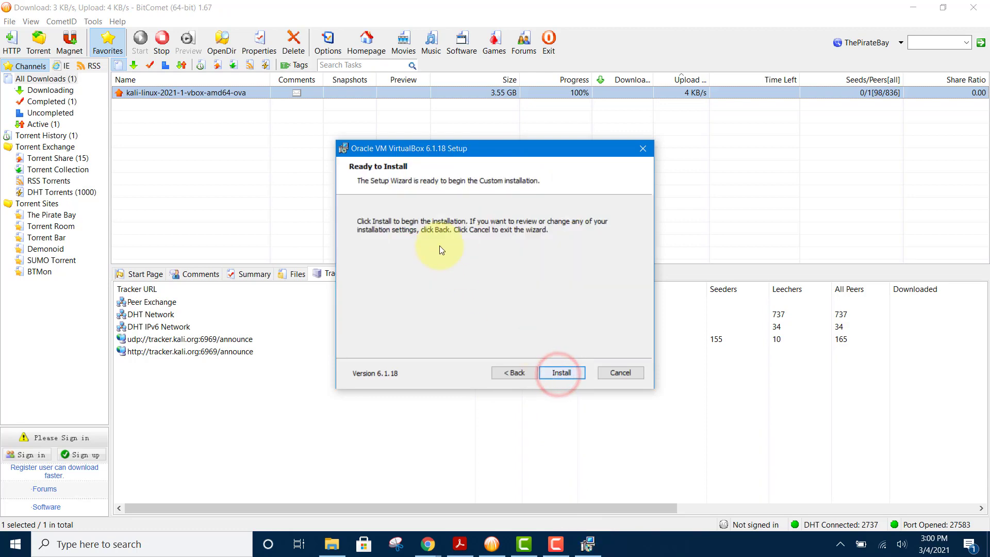
pyautogui.click(566, 373)
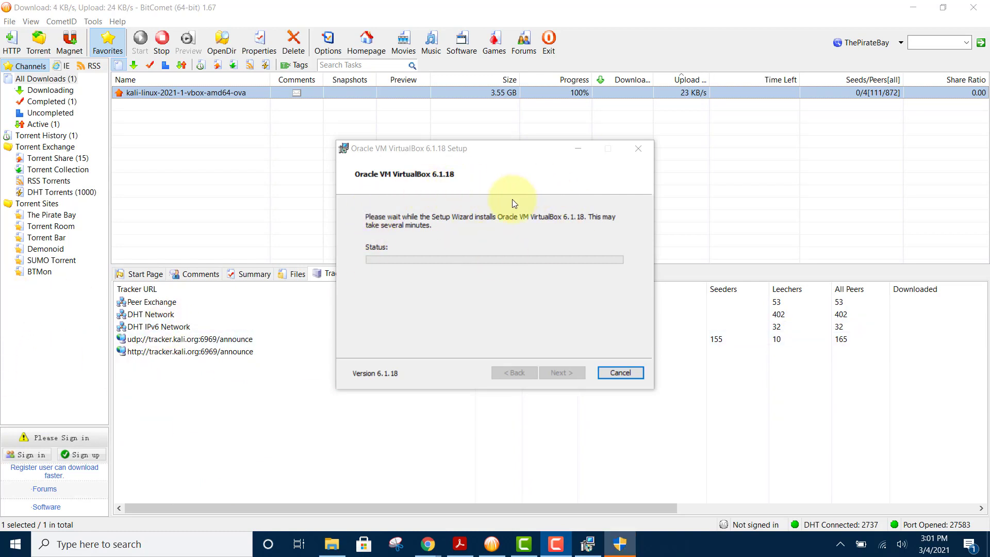
# - Finish the VirtualBox setup with the option to start it after installation turned off
pyautogui.click(523, 158)
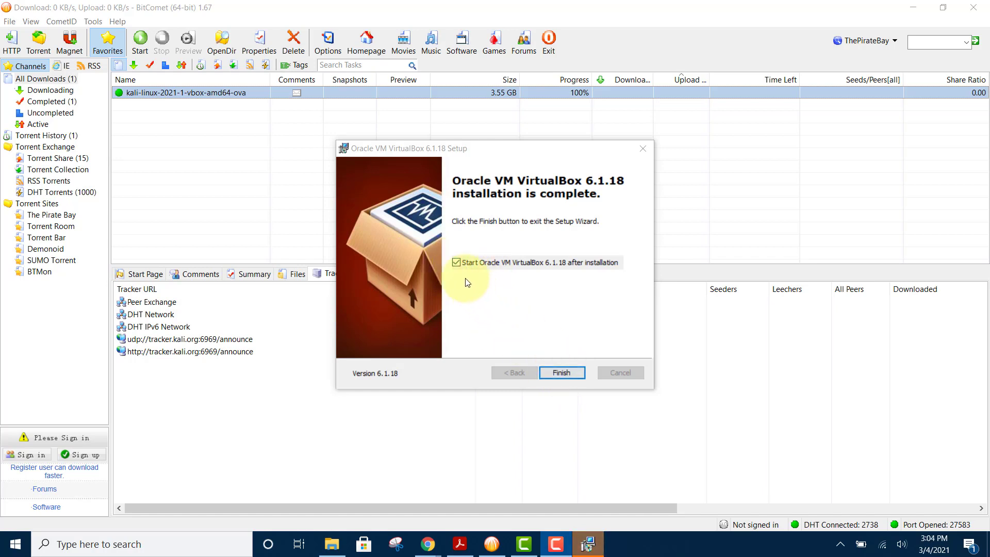
pyautogui.click(457, 263)
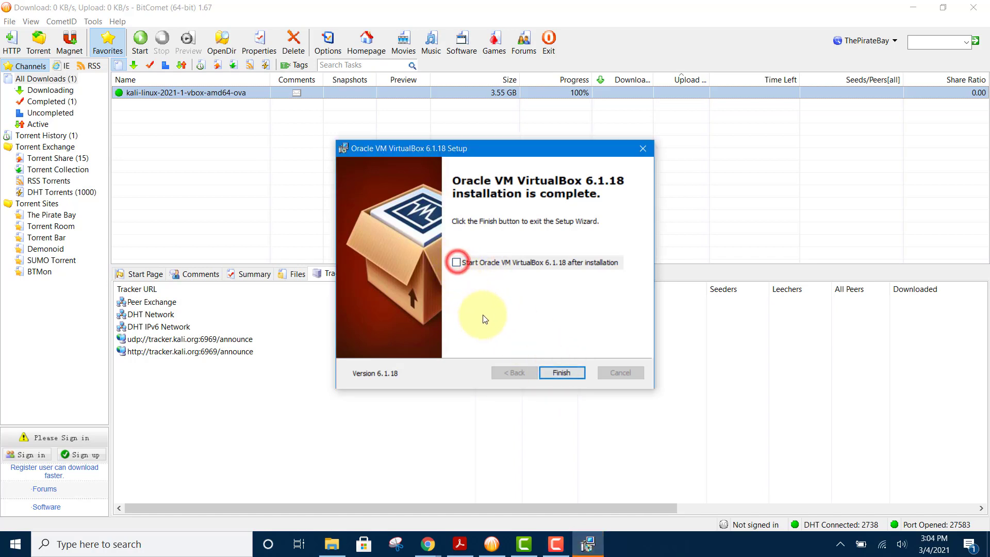
pyautogui.click(562, 373)
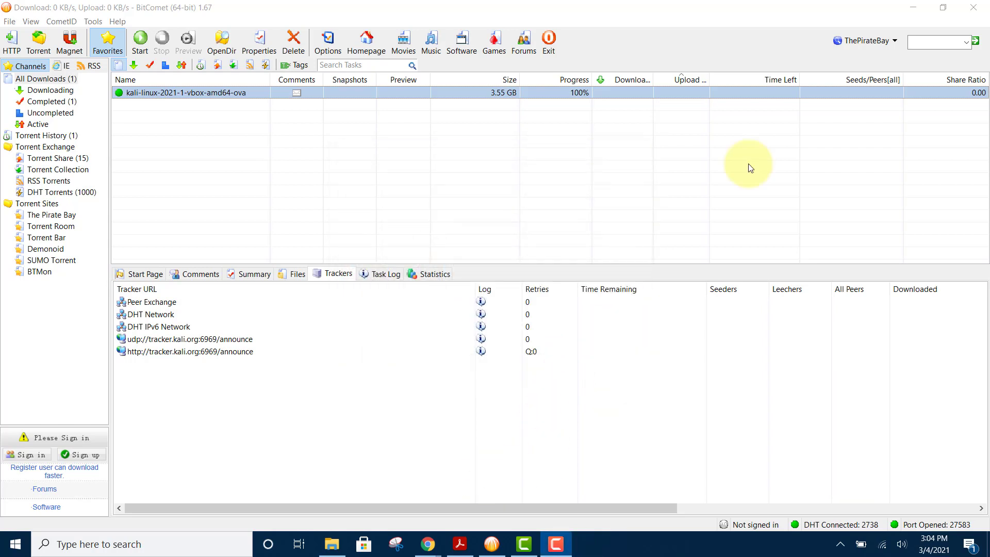
# - Open the download directory of the kali-linux-2021-1-vbox-amd64-ova torrent from BitComet
pyautogui.rightClick(154, 95)
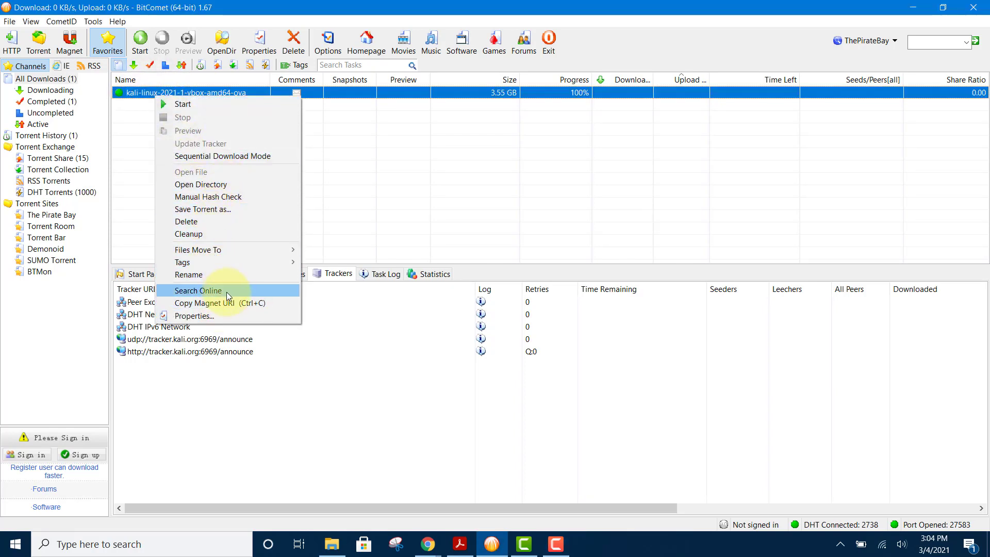
pyautogui.click(228, 187)
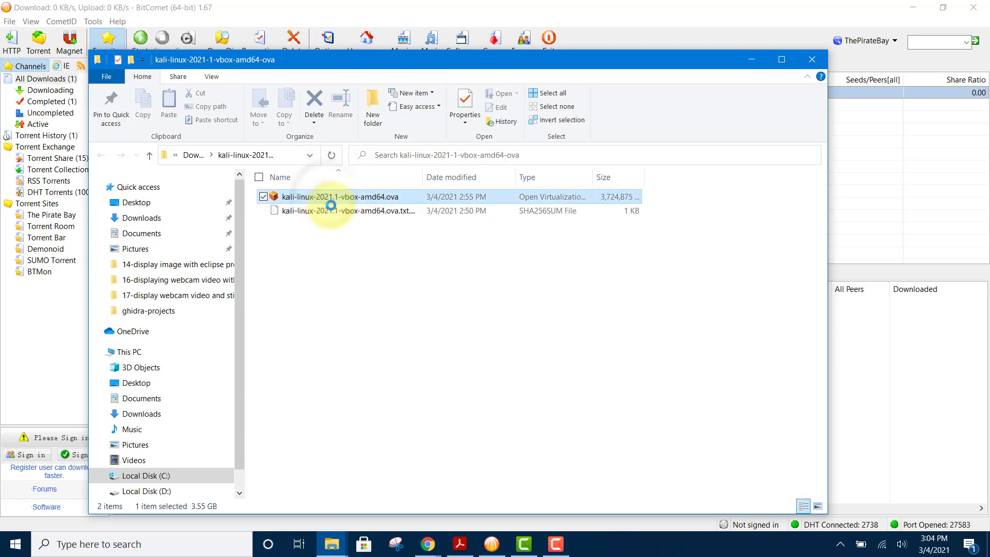
pyautogui.click(423, 294)
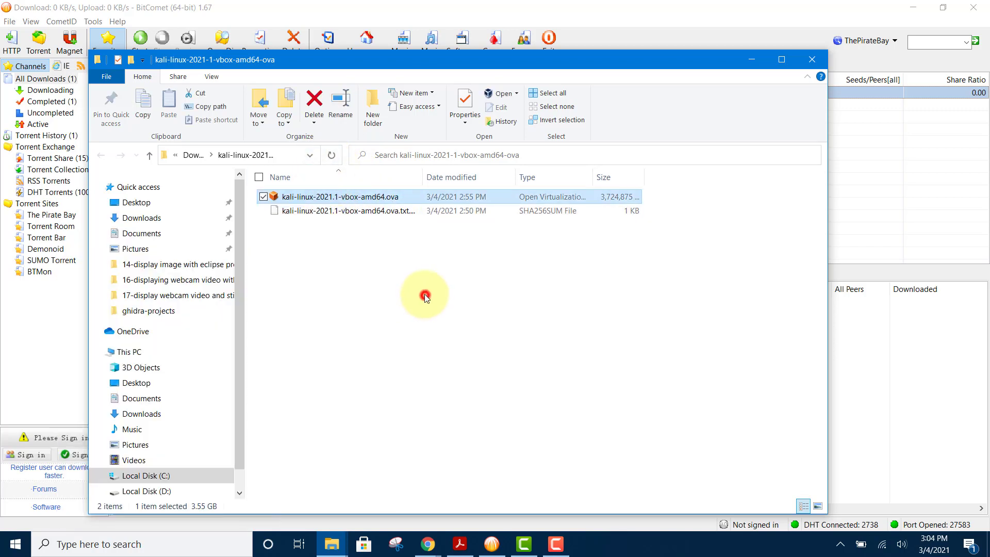
pyautogui.click(423, 294)
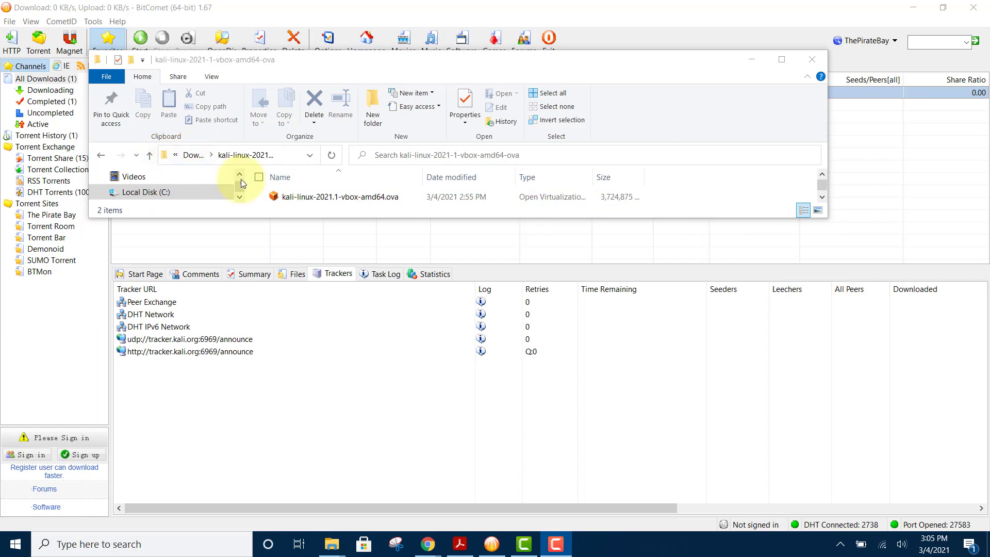
# - Cut the kali-linux-2021-1-vbox-amd64-ova folder from the Downloads folder
pyautogui.scroll(-1, 282, 196)
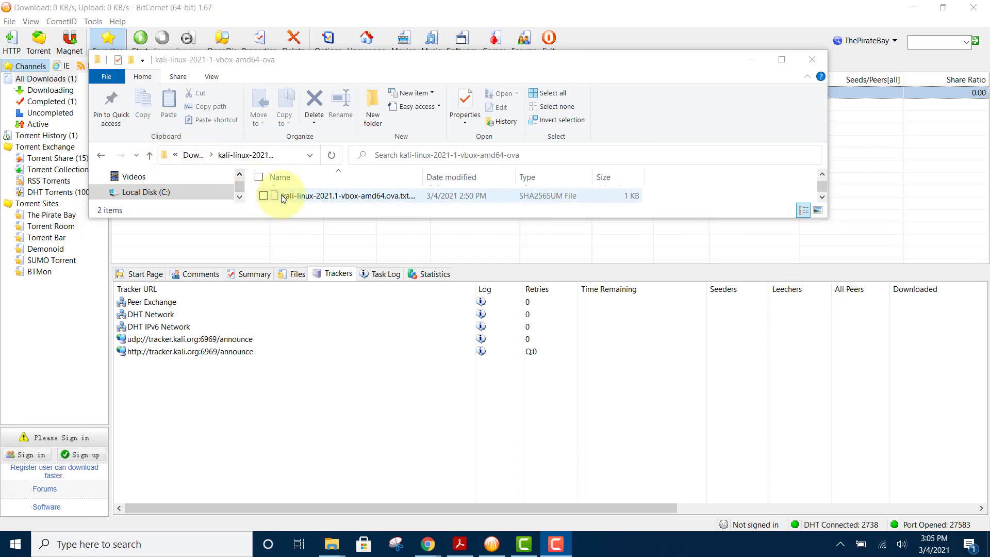
pyautogui.click(193, 155)
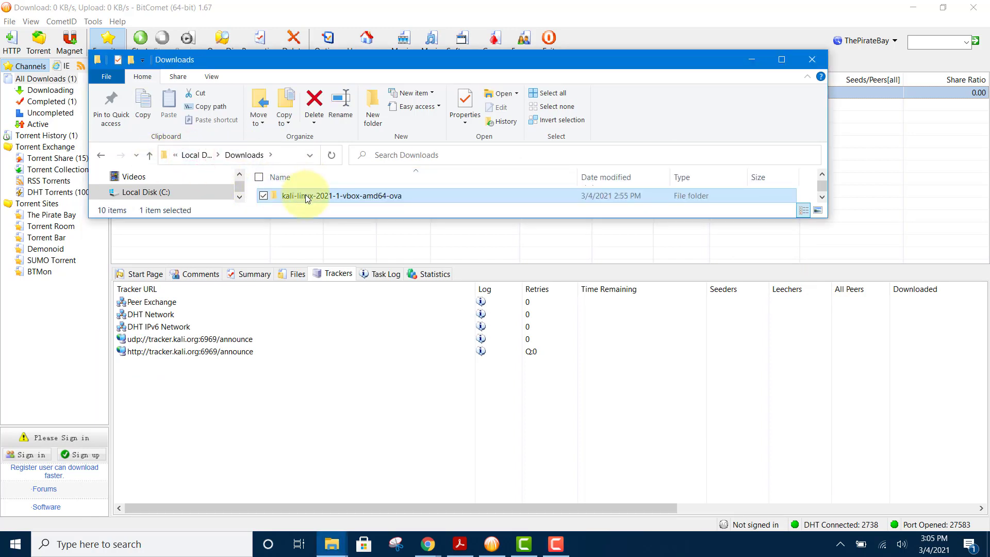
pyautogui.rightClick(306, 198)
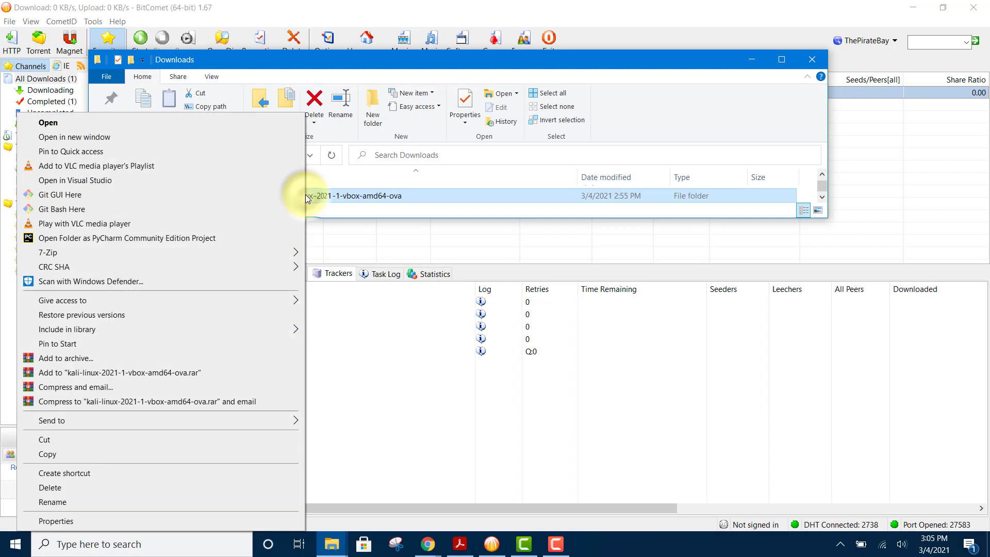
pyautogui.click(123, 442)
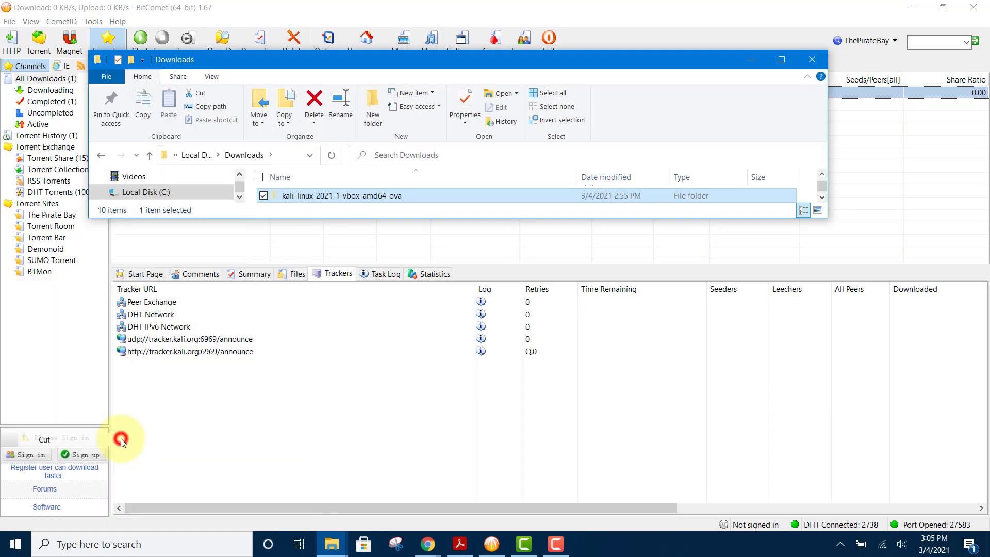
# - Create a folder named kali-linux on Local Disk (C:) and paste the cut folder into it
pyautogui.click(159, 193)
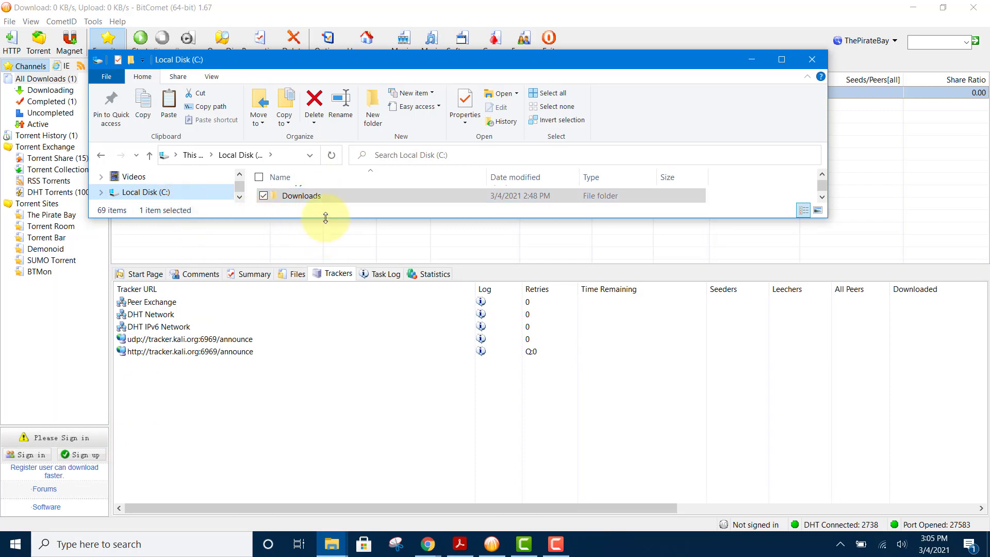
pyautogui.moveTo(326, 220); pyautogui.dragTo(316, 295)
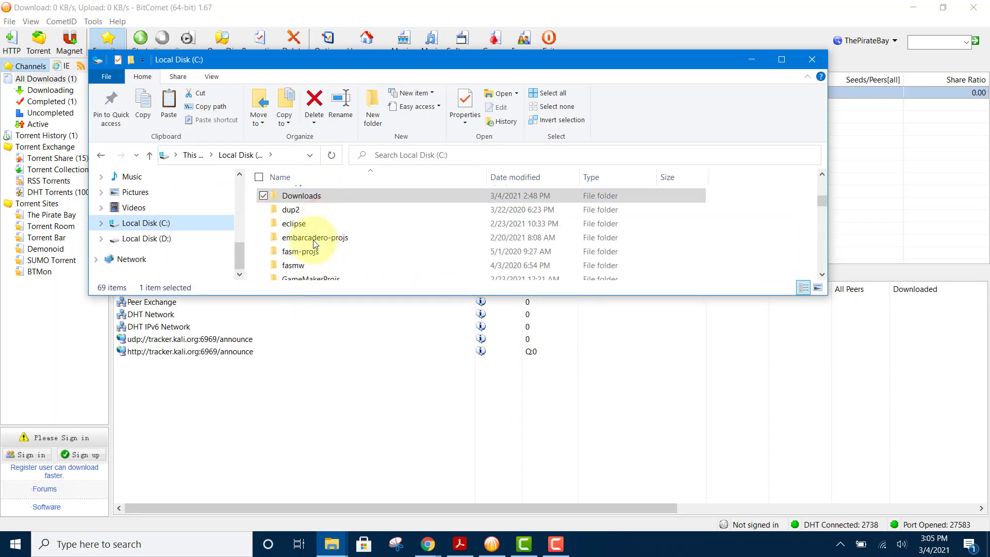
pyautogui.click(371, 107)
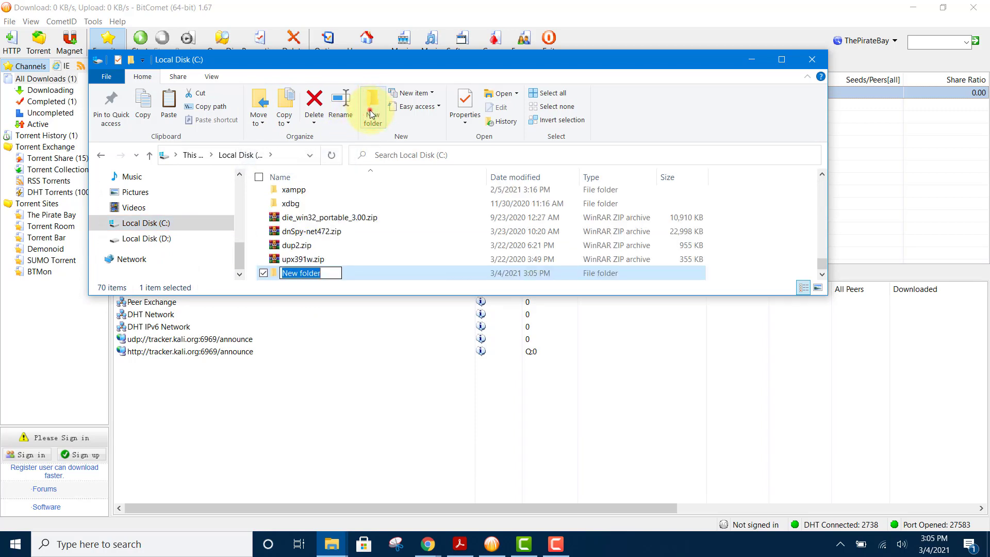
pyautogui.click(373, 111)
pyautogui.hotkey('ctrl', 'shift', 'n')
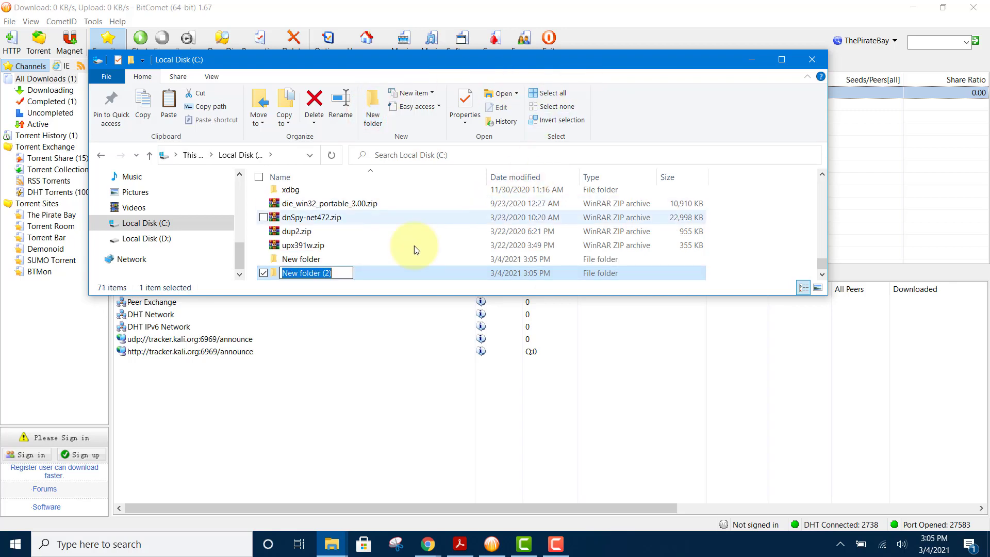
pyautogui.write('kali')
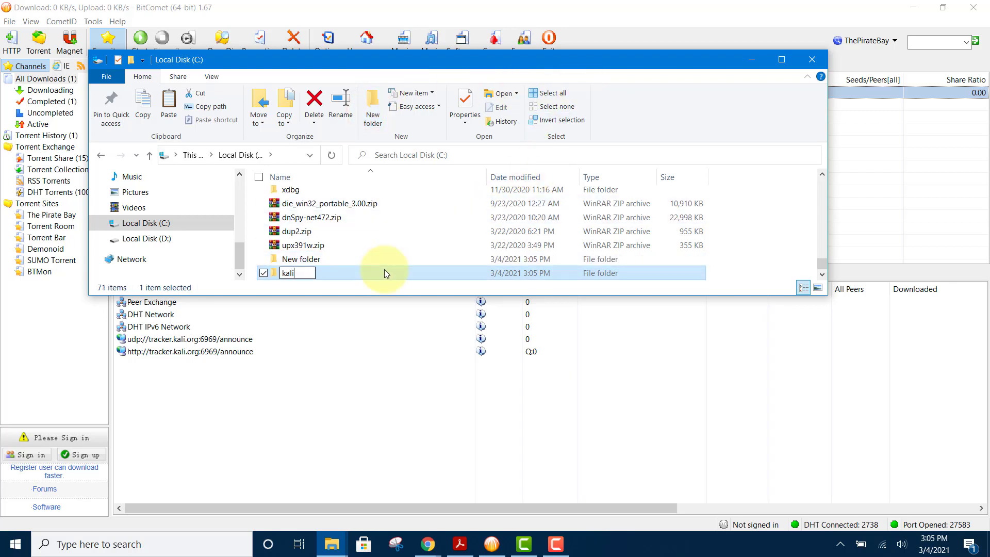
pyautogui.write('-linux')
pyautogui.press('Return')
pyautogui.doubleClick(320, 273)
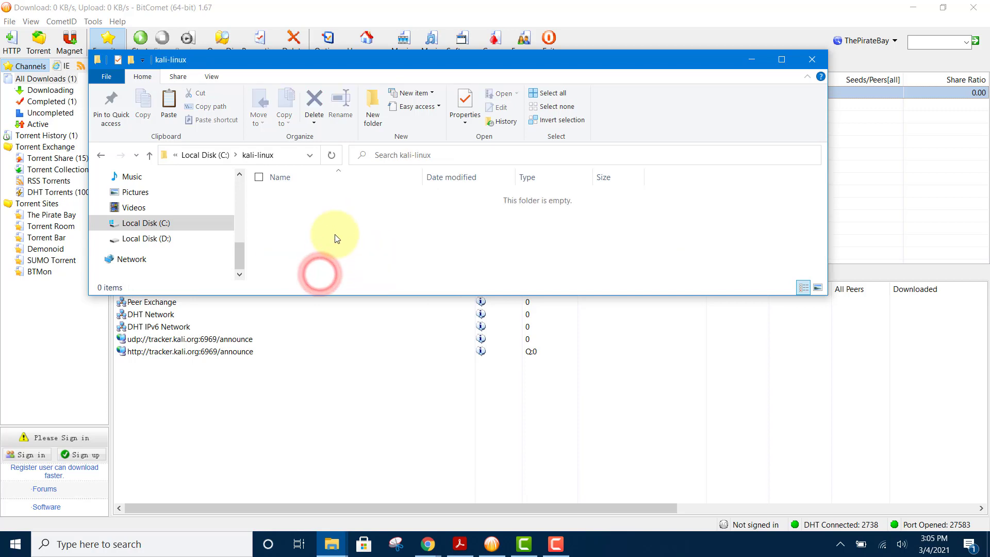
pyautogui.hotkey('ctrl', 'v')
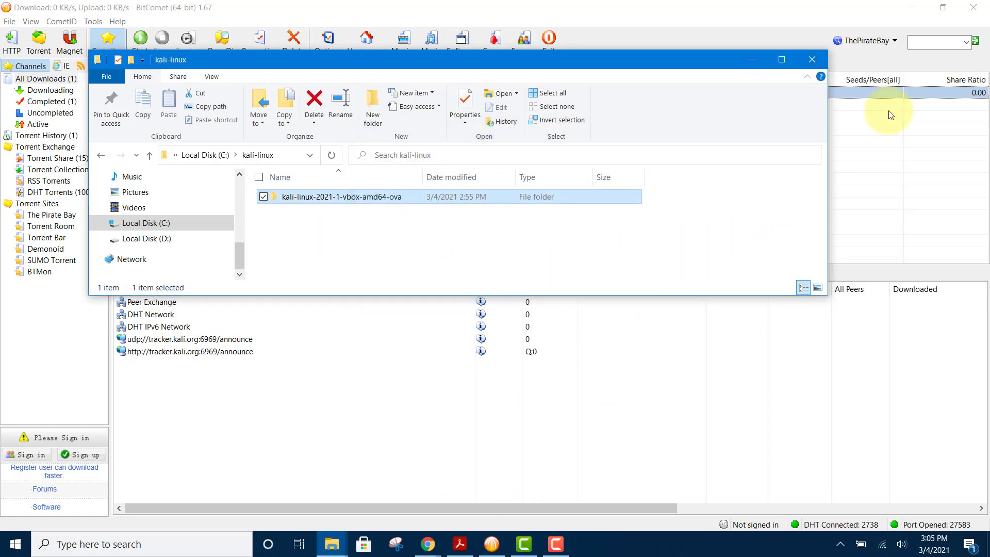
# - Minimize the BitComet, Chrome and Downloads windows, leaving the kali-linux folder open on the desktop
pyautogui.click(912, 12)
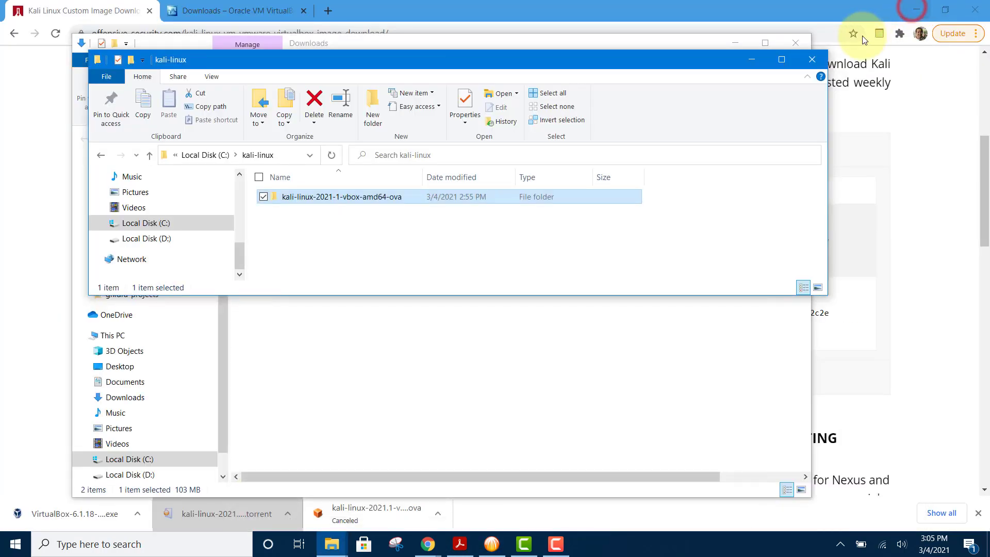
pyautogui.click(917, 12)
pyautogui.click(917, 12)
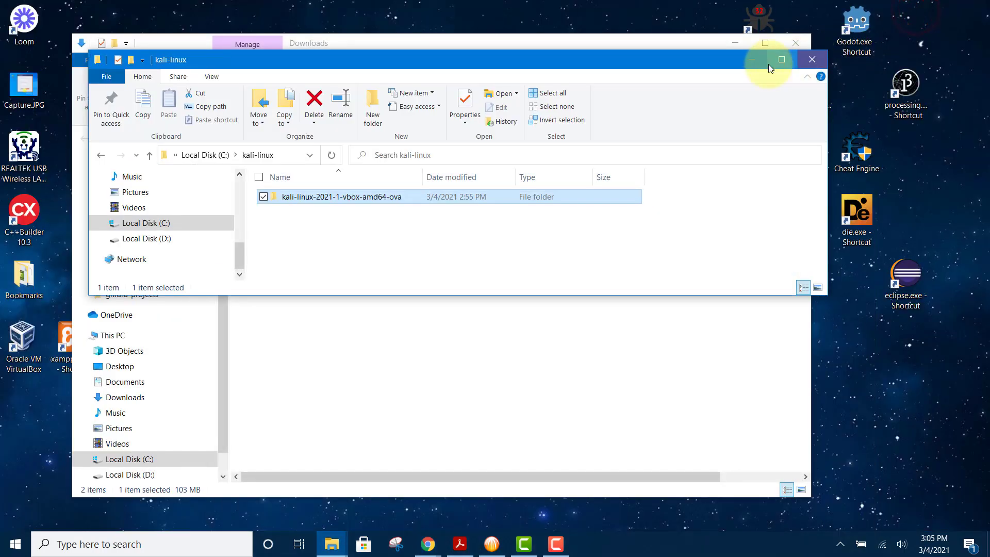
pyautogui.click(738, 42)
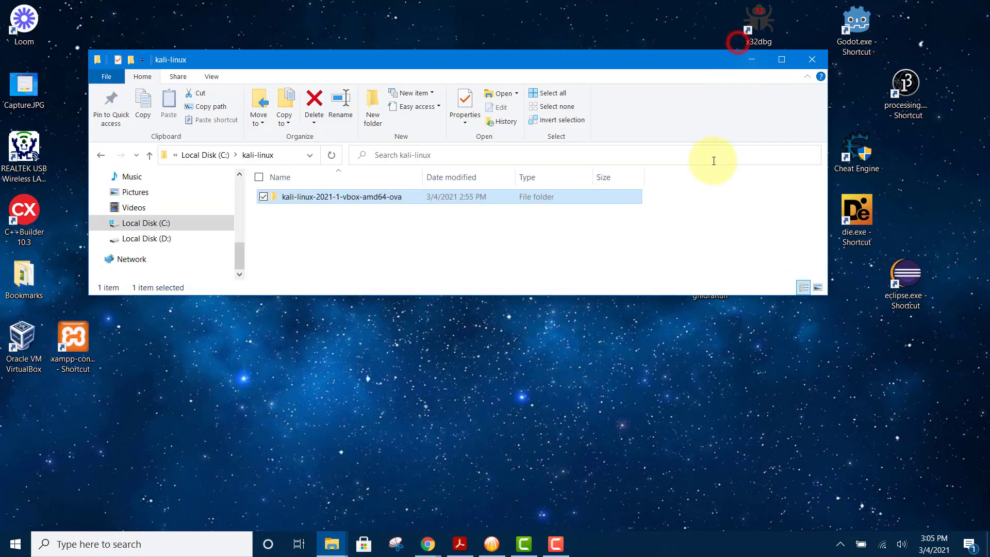
# - Switch to Oracle VM VirtualBox and start importing an appliance from the local file system, opening the file selection
pyautogui.doubleClick(21, 354)
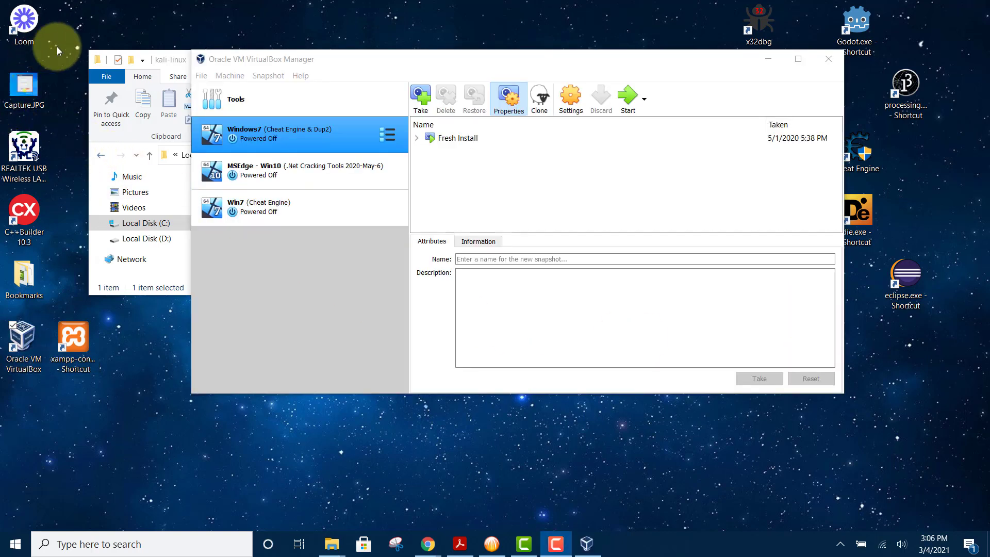
pyautogui.moveTo(415, 61); pyautogui.dragTo(374, 119)
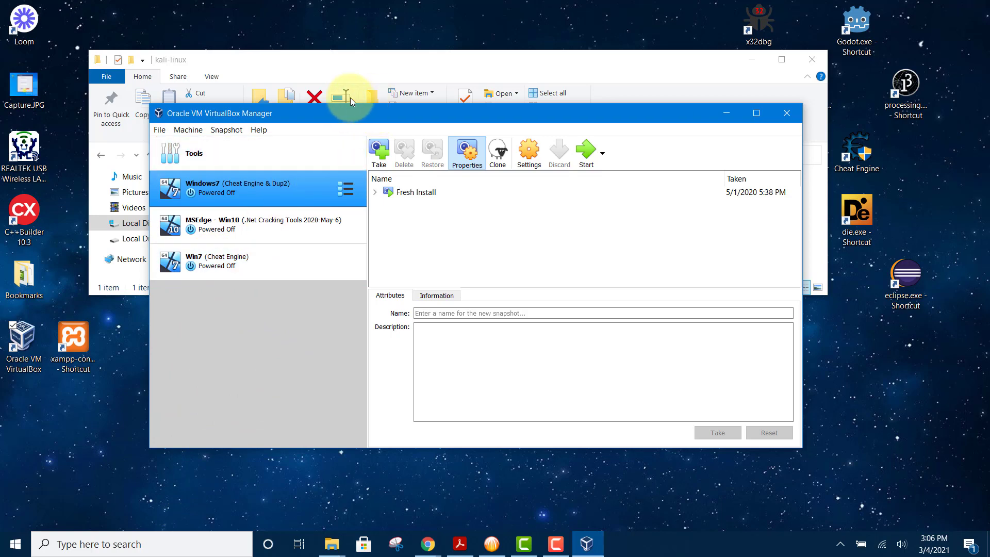
pyautogui.click(158, 133)
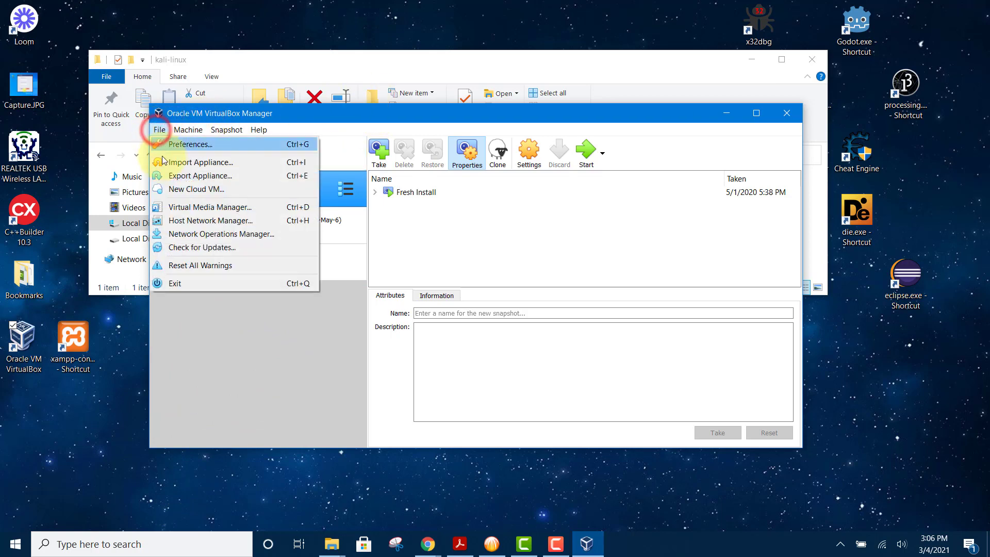
pyautogui.click(208, 164)
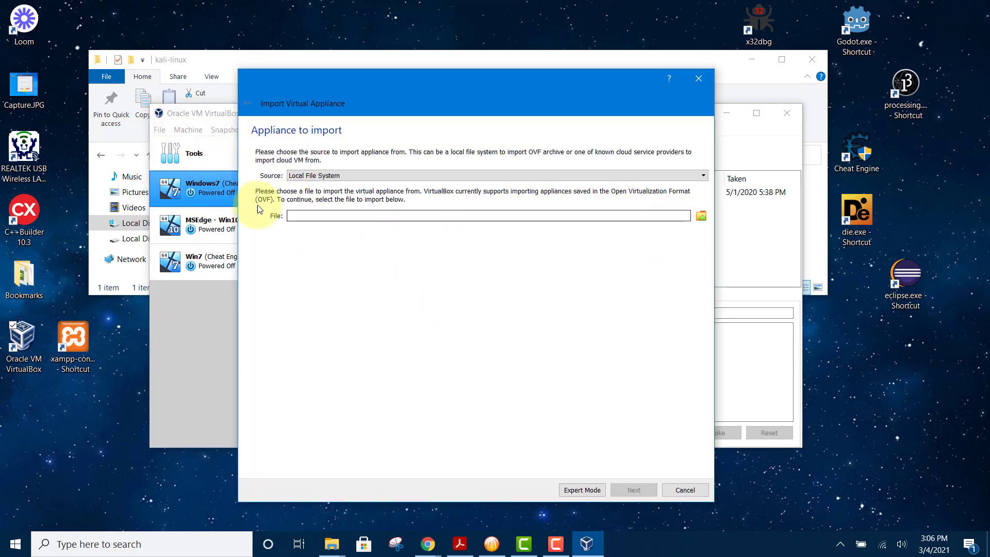
pyautogui.click(702, 216)
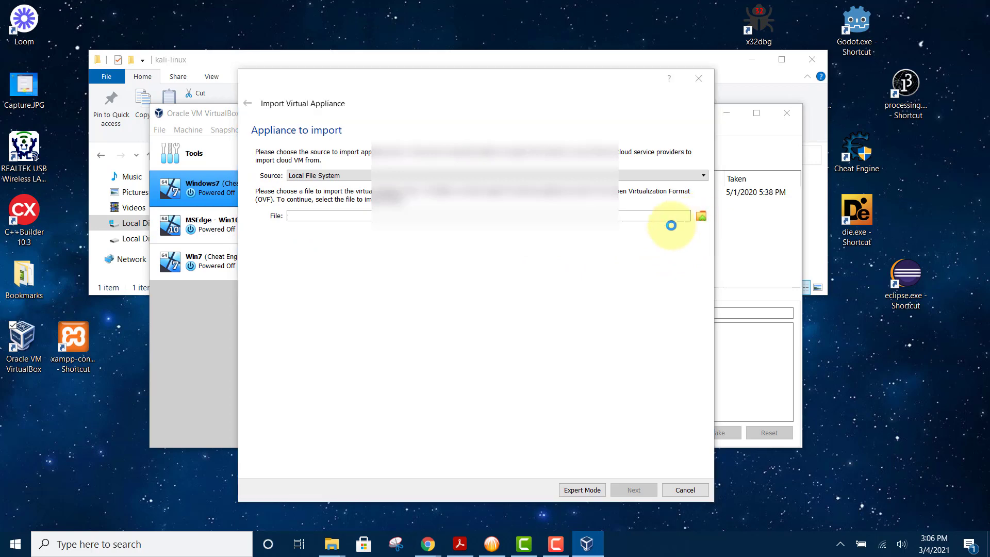
# - Look through the Documents folder for the virtual appliance file
pyautogui.scroll(-5, 434, 221)
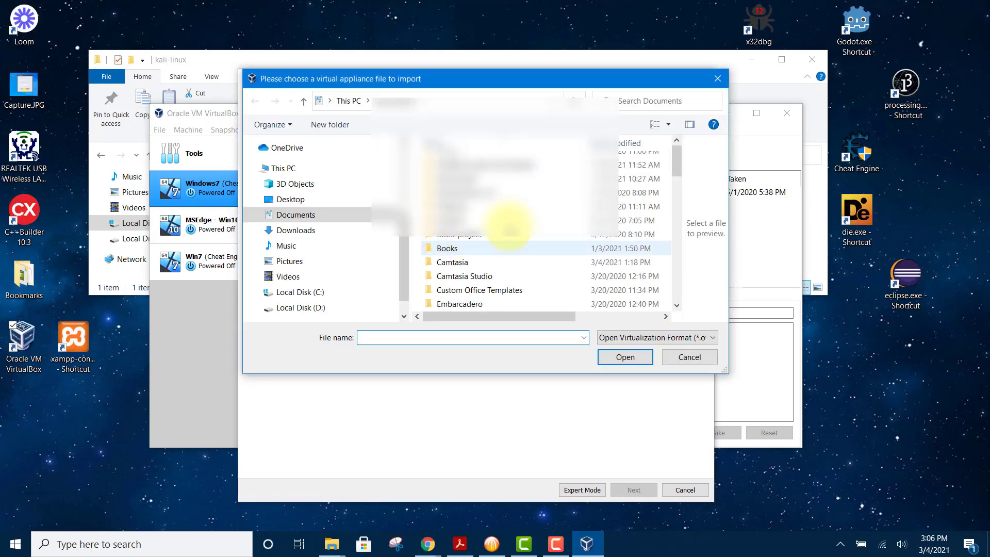
pyautogui.scroll(-8, 567, 268)
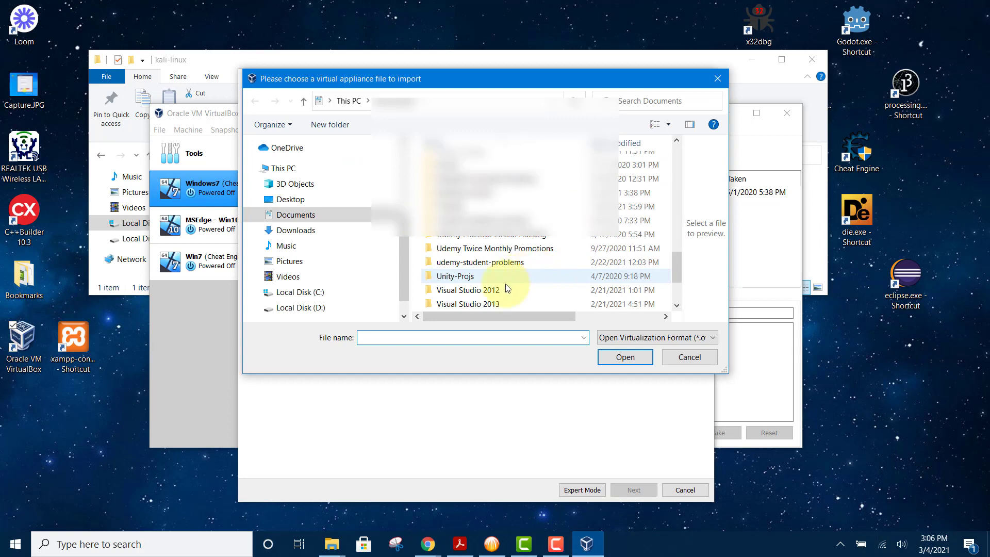
pyautogui.scroll(3, 494, 284)
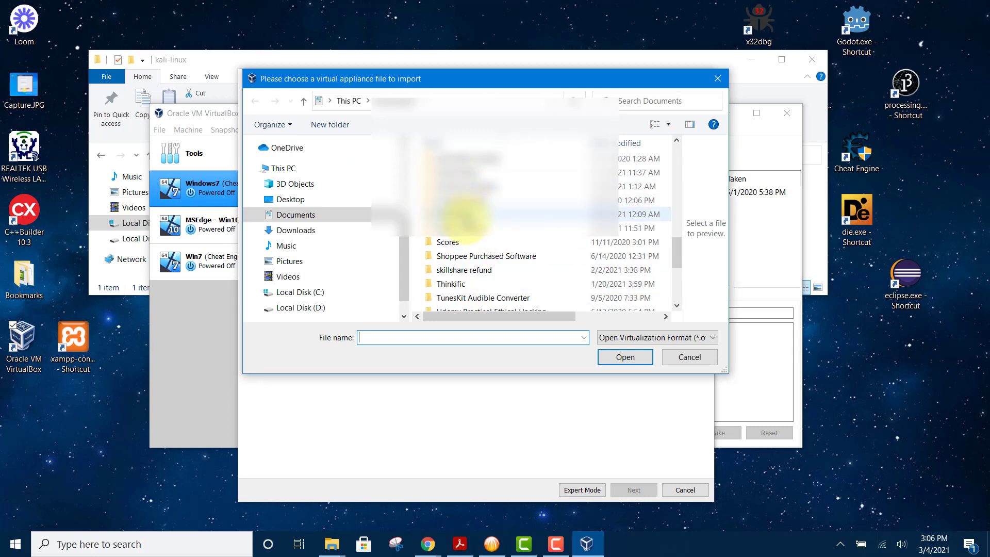
pyautogui.scroll(5, 464, 219)
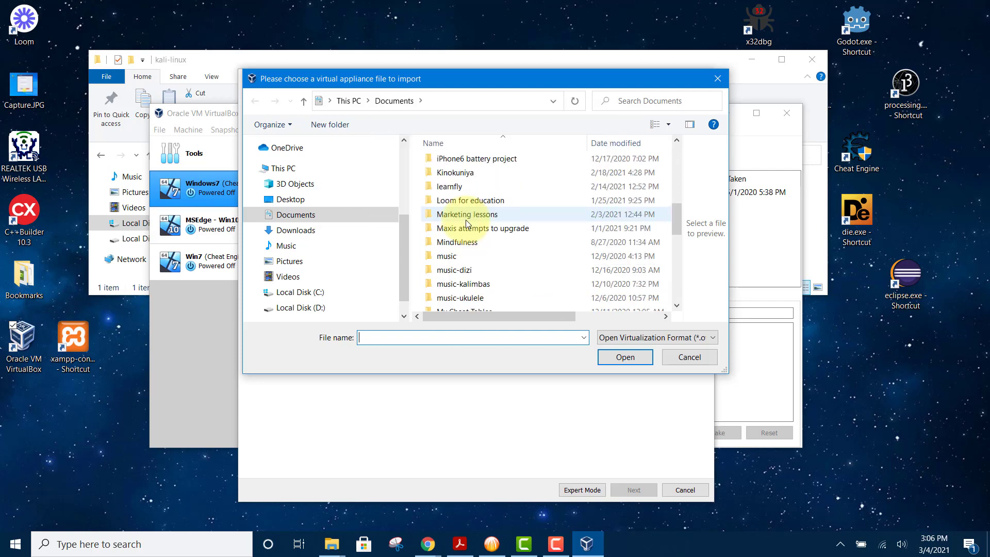
pyautogui.scroll(1, 467, 223)
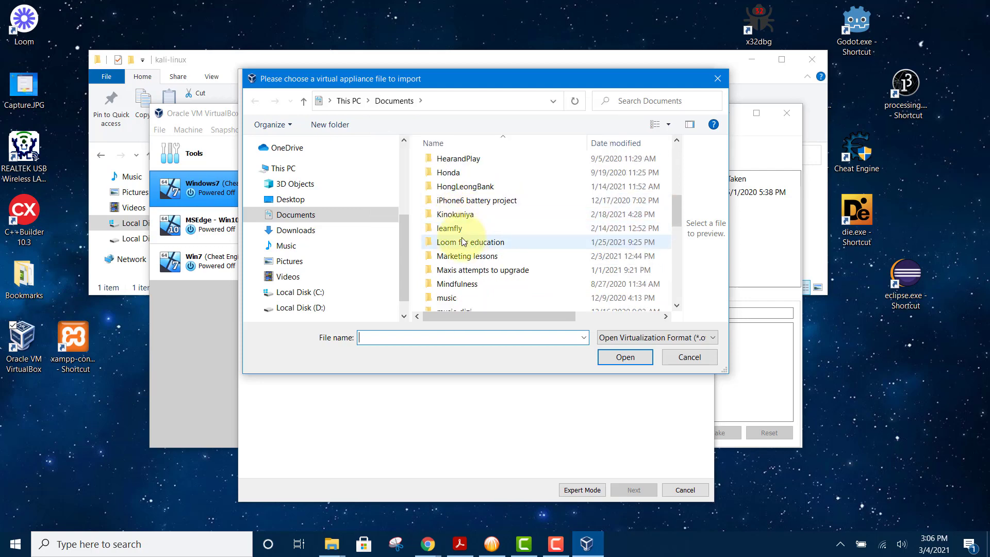
pyautogui.scroll(-10, 504, 265)
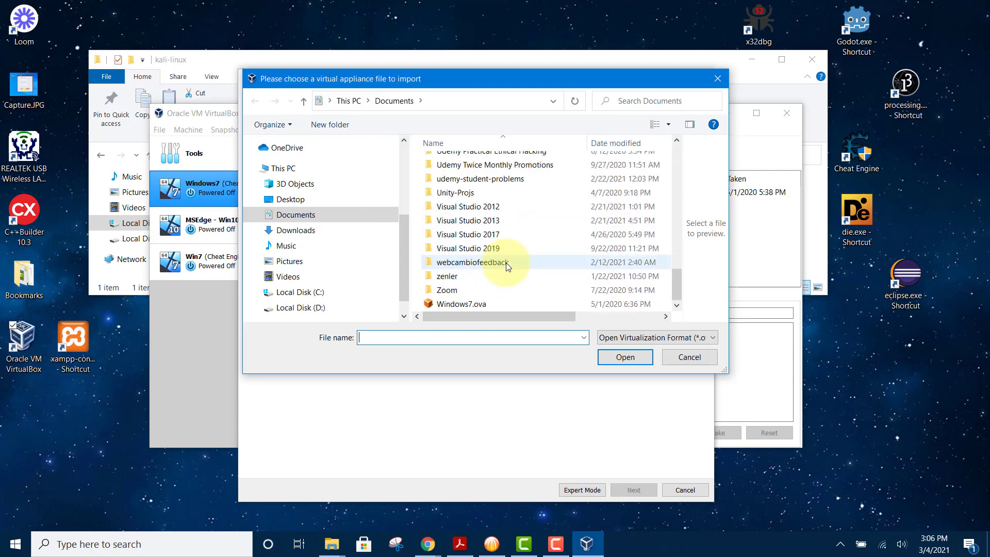
pyautogui.scroll(1, 506, 262)
# - Choose kali-linux-2021.1-vbox-amd64.ova from the kali-linux-2021-1-vbox-amd64-ova folder in C:\kali-linux as the appliance to import
pyautogui.click(318, 293)
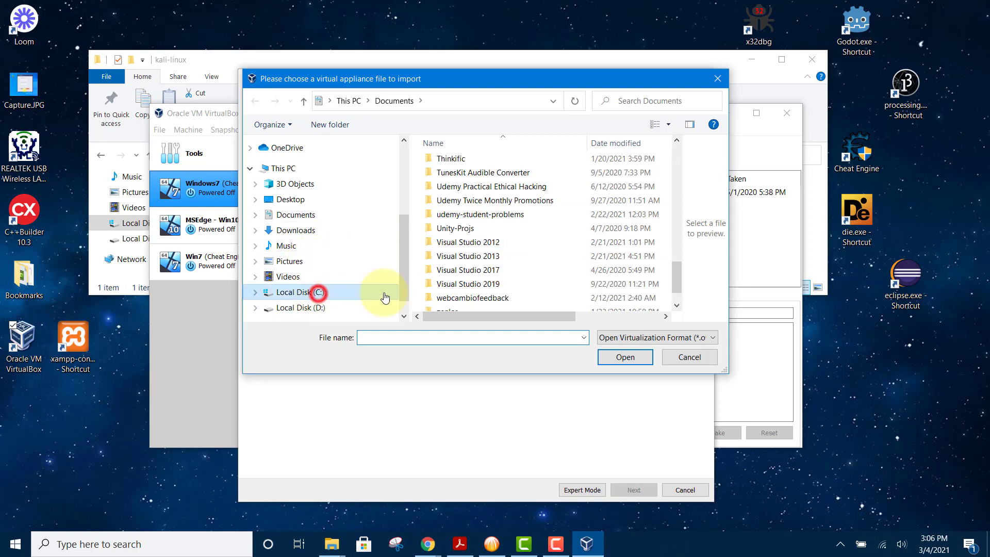
pyautogui.scroll(-7, 524, 266)
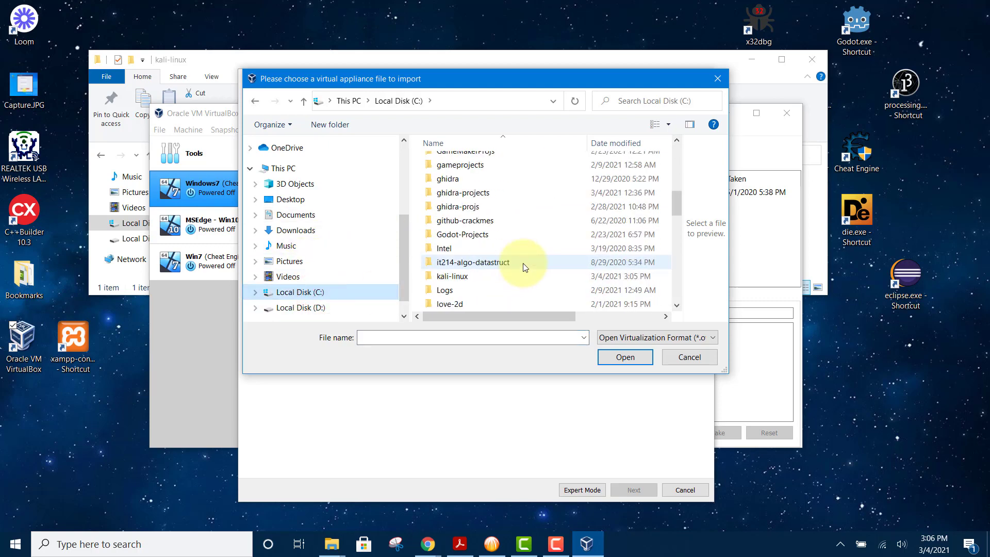
pyautogui.scroll(-2, 525, 267)
pyautogui.click(459, 195)
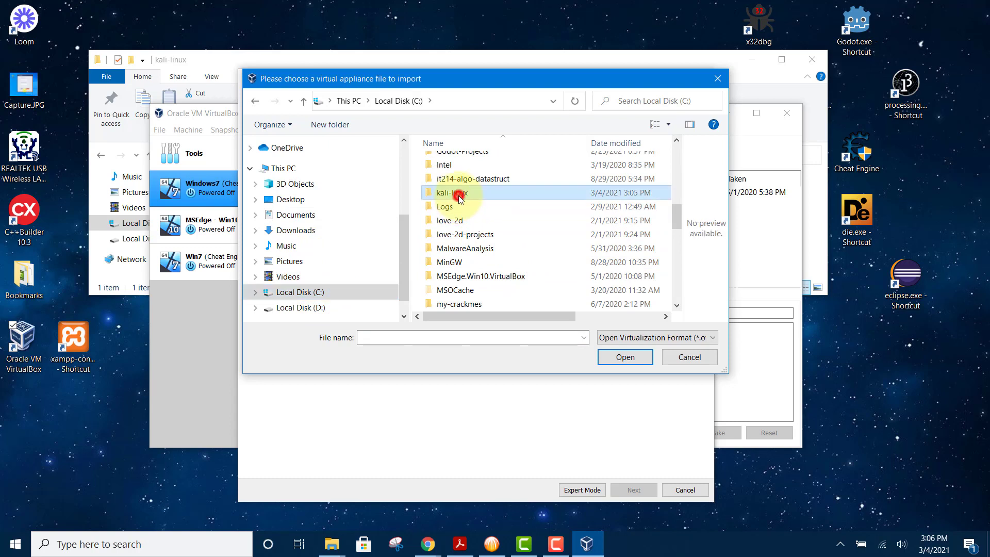
pyautogui.doubleClick(459, 196)
pyautogui.click(472, 166)
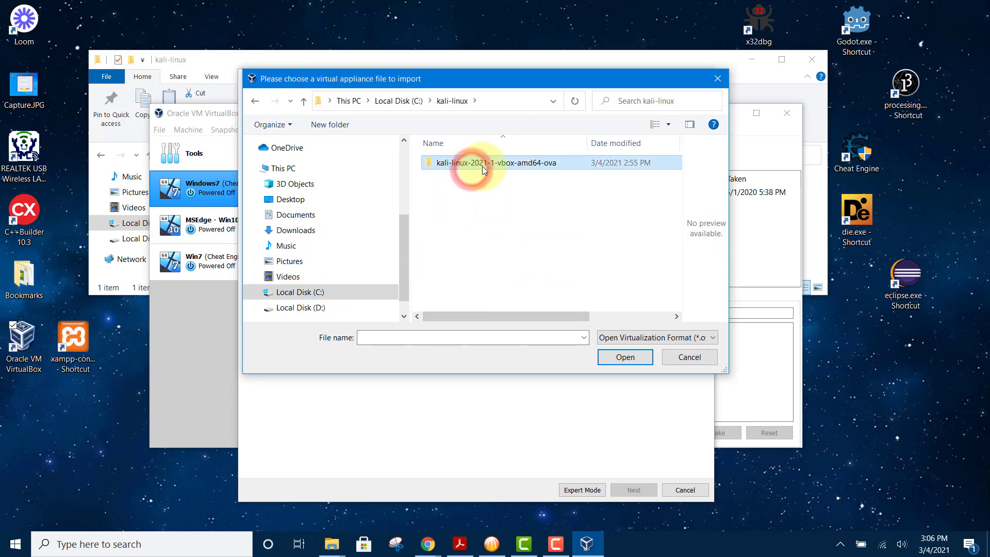
pyautogui.doubleClick(483, 168)
pyautogui.click(480, 162)
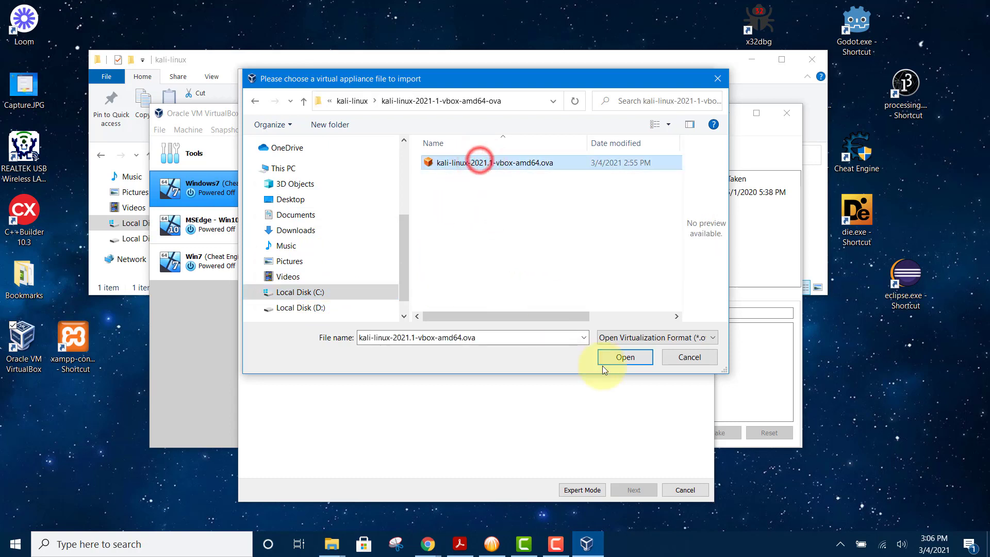
pyautogui.click(625, 358)
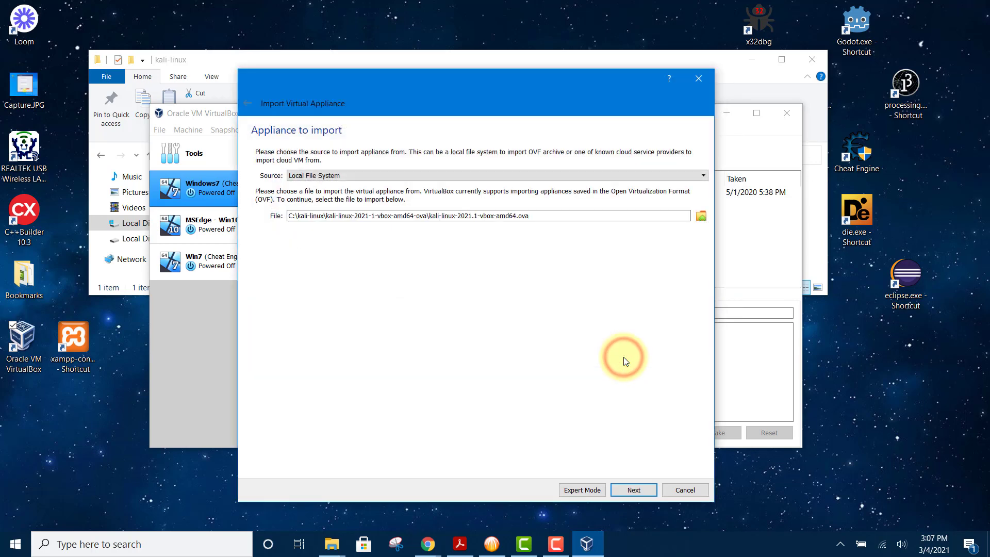
# - Import the Kali Linux appliance with its suggested settings and agree to the software license
pyautogui.click(648, 490)
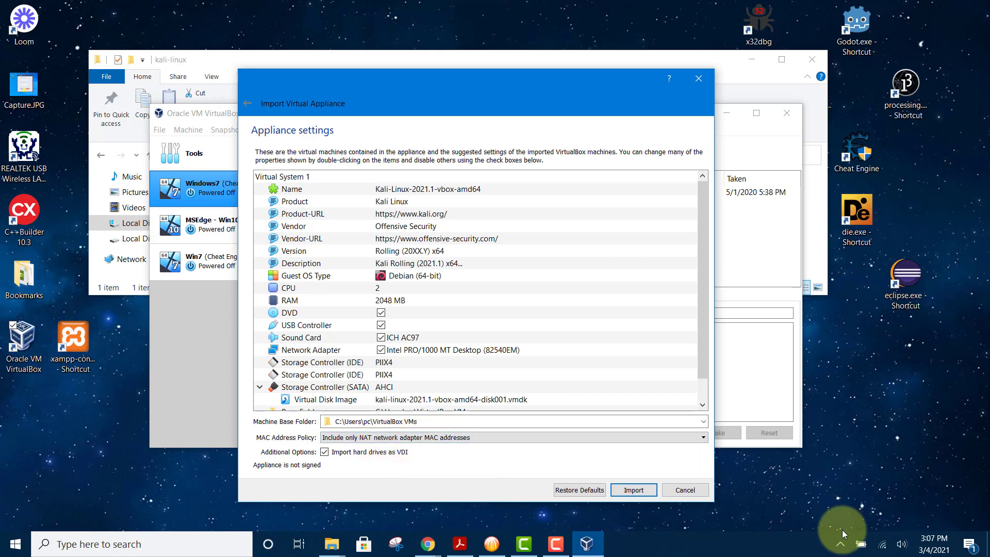
pyautogui.click(632, 493)
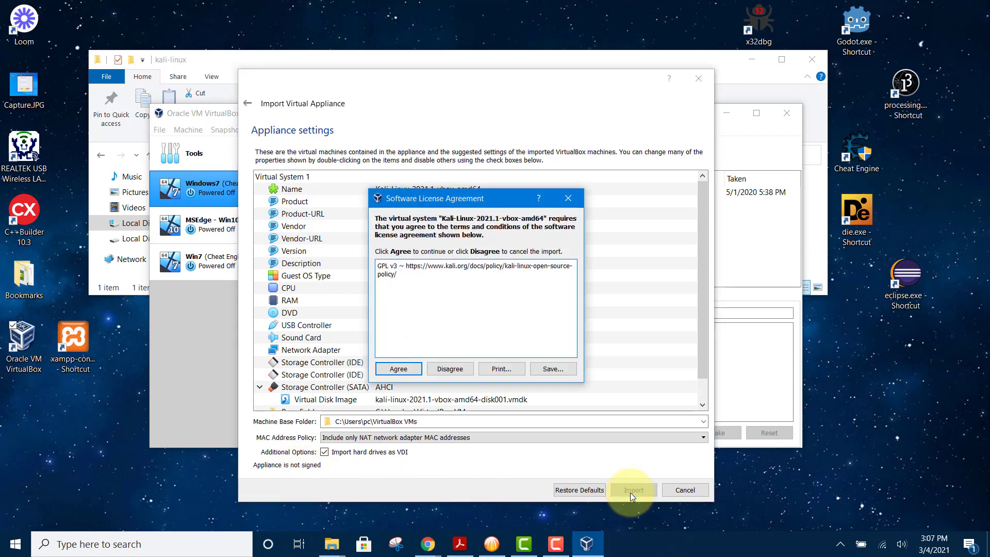
pyautogui.click(398, 369)
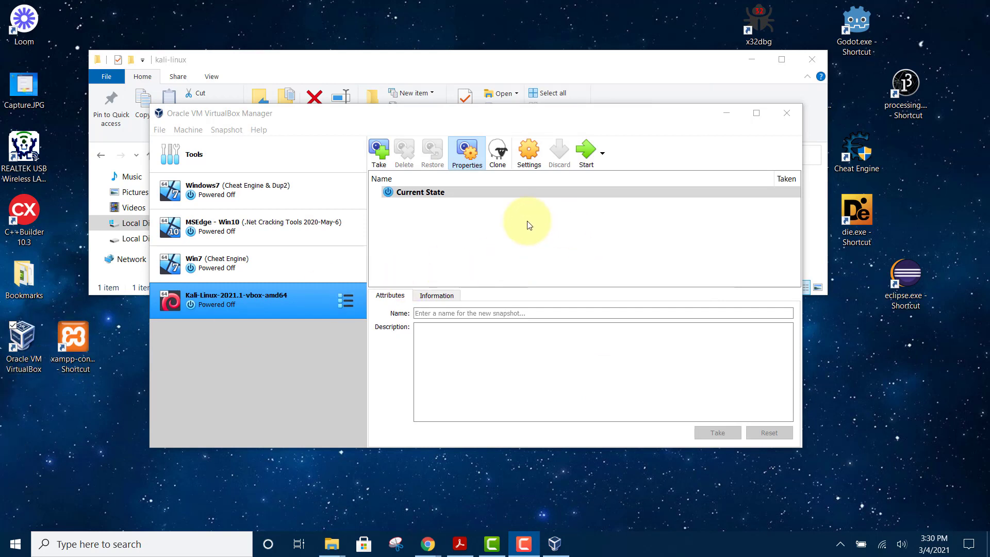
pyautogui.moveTo(525, 119); pyautogui.dragTo(562, 110)
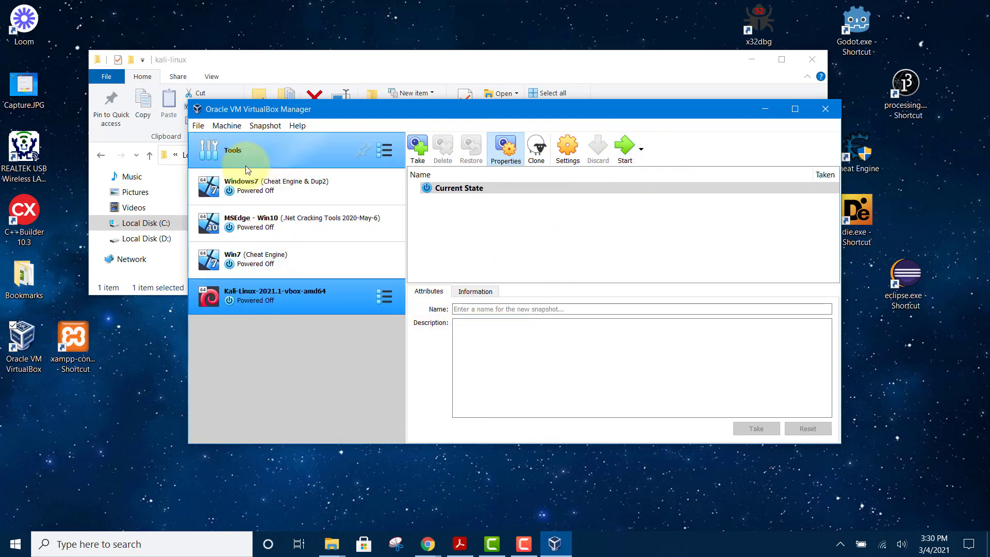
# - Review the network adapter settings of the Kali-Linux-2021.1-vbox-amd64 virtual machine and accept them as they are
pyautogui.click(232, 127)
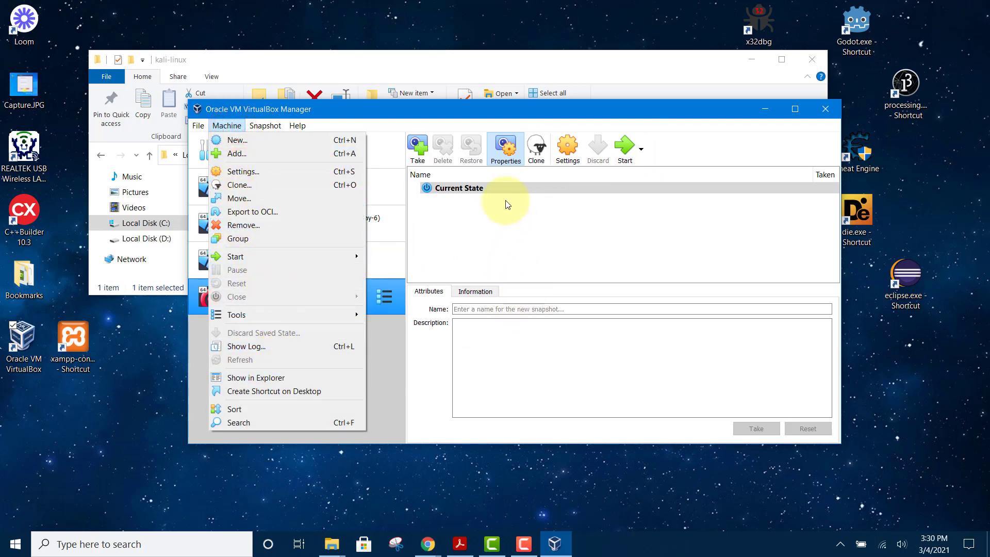
pyautogui.click(391, 307)
pyautogui.click(330, 306)
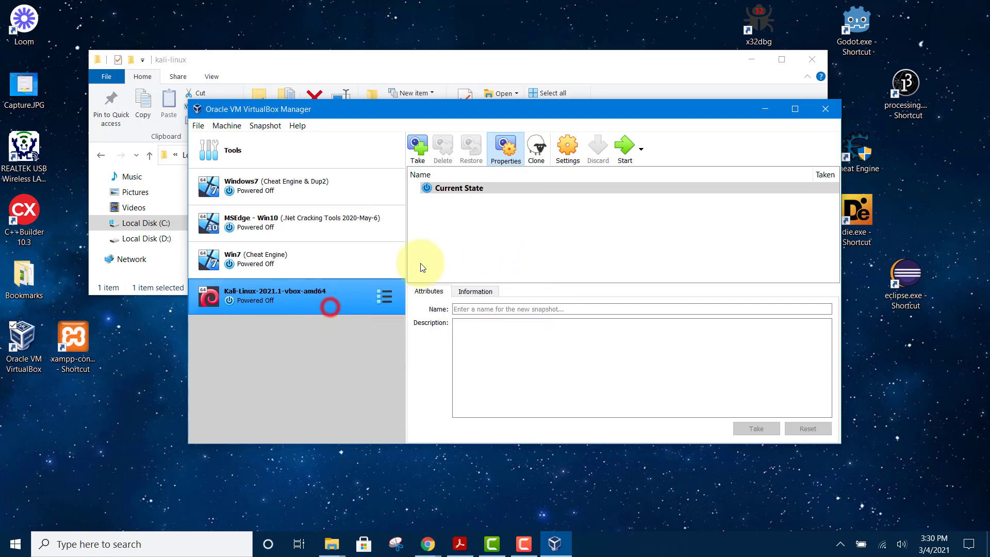
pyautogui.click(569, 150)
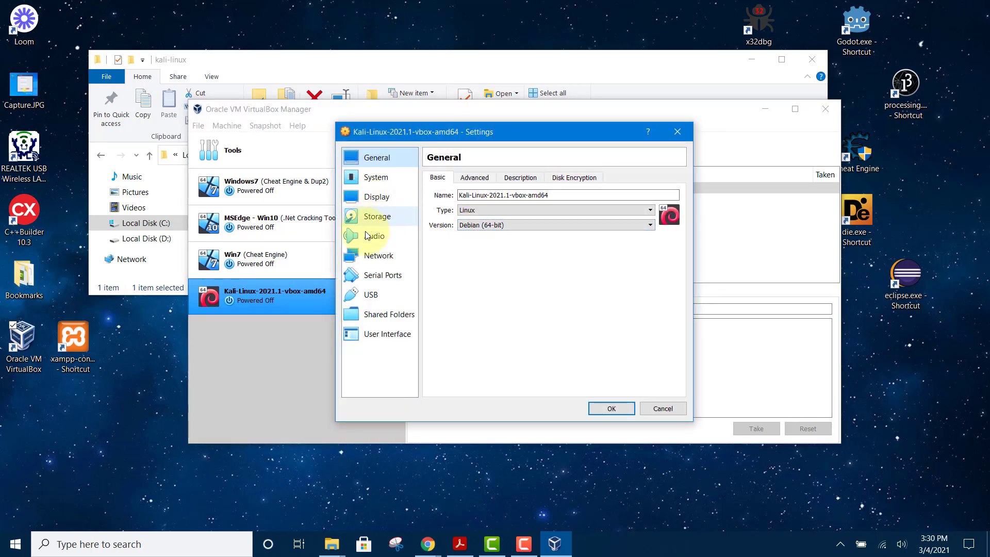
pyautogui.click(377, 256)
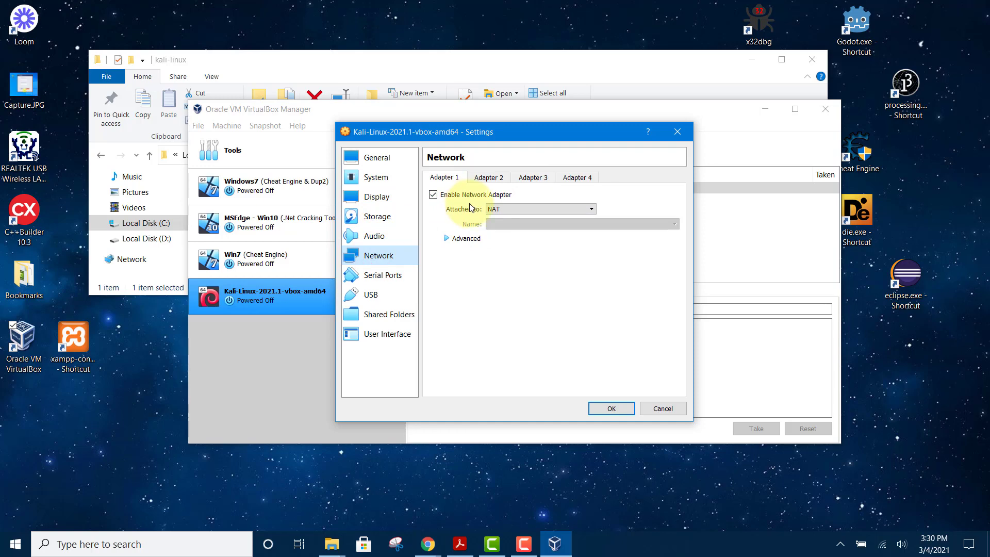
pyautogui.click(612, 409)
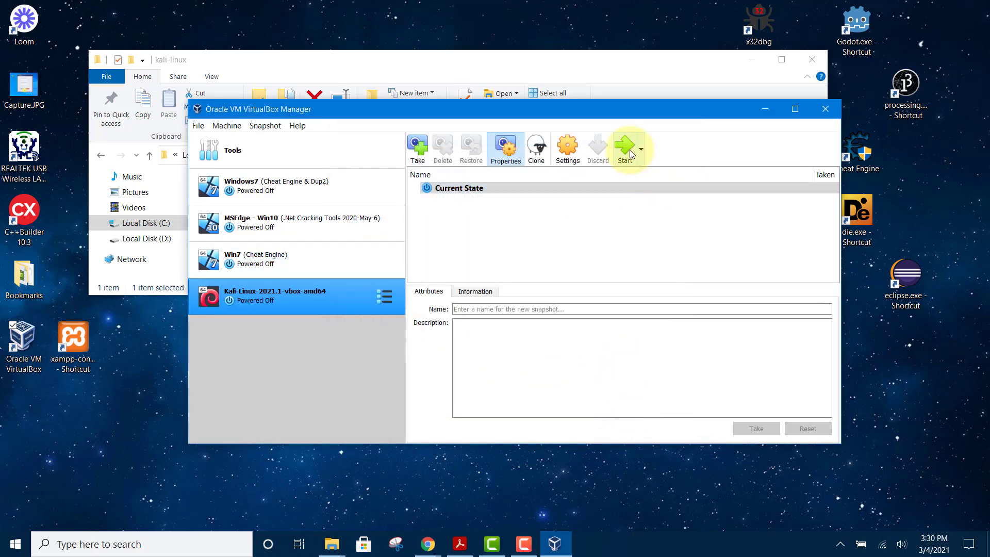
# - Start the Kali Linux virtual machine and log in with the username kali and the account password
pyautogui.click(630, 152)
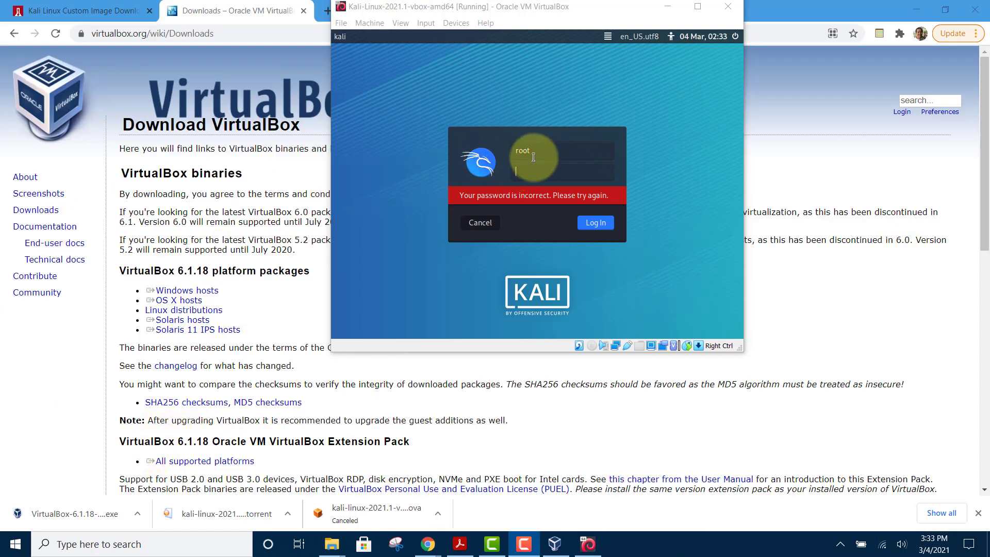
pyautogui.doubleClick(535, 154)
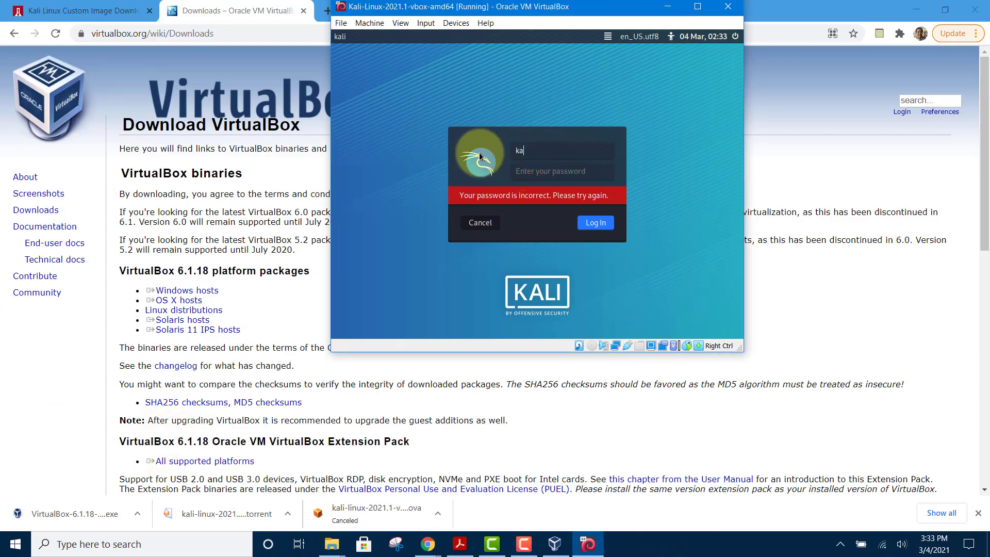
pyautogui.click(521, 171)
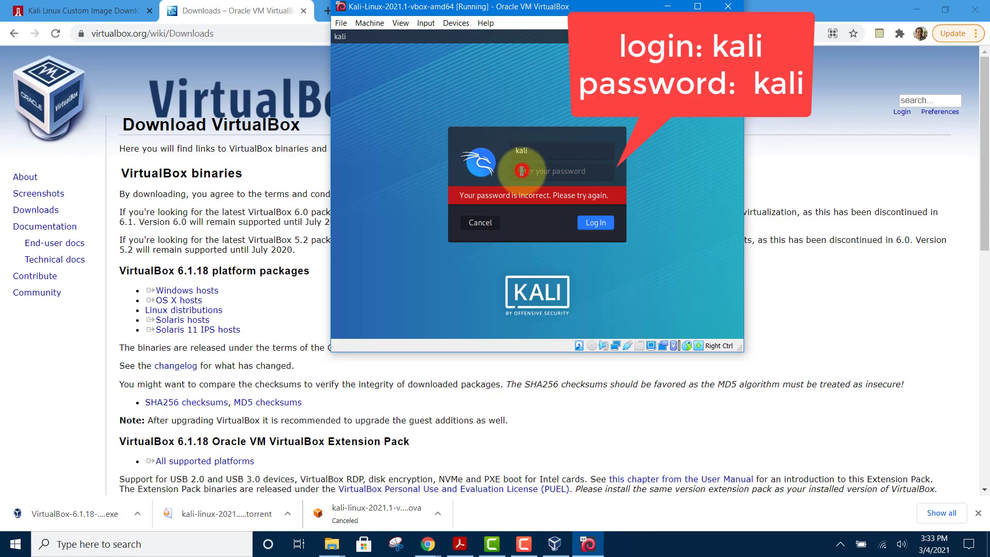
pyautogui.write('kali')
pyautogui.click(592, 222)
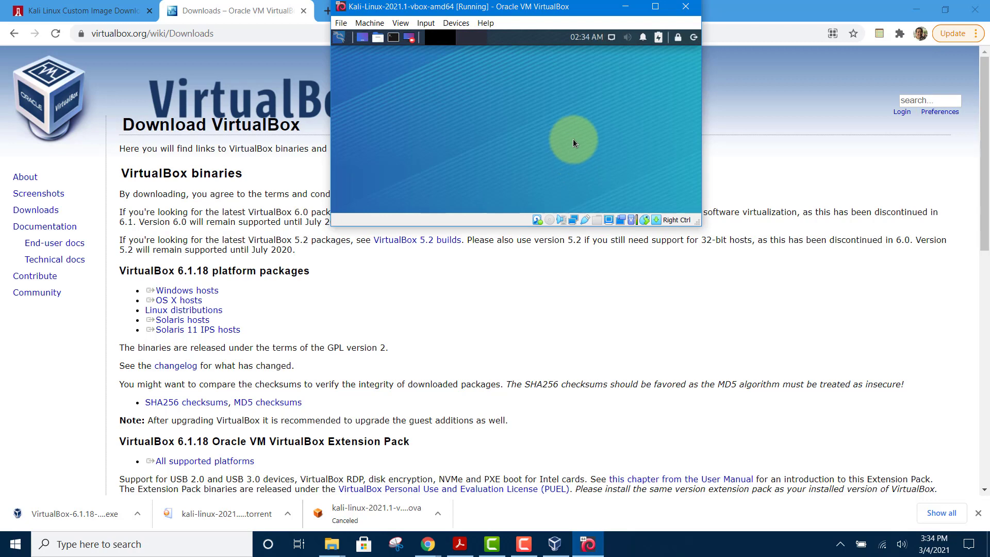
# - Move the Kali virtual machine window lower on the desktop and switch it to full-screen mode
pyautogui.moveTo(536, 8); pyautogui.dragTo(492, 96)
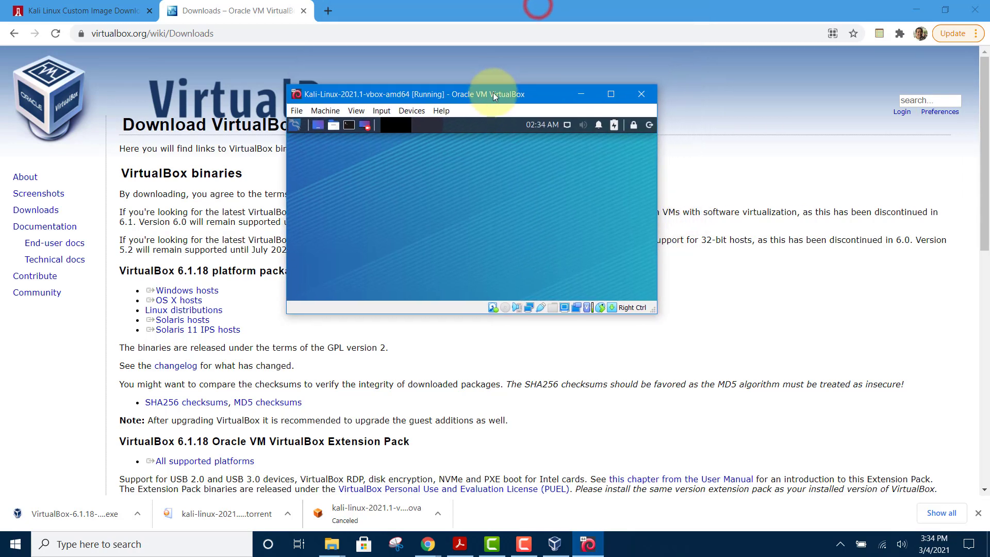
pyautogui.click(356, 111)
pyautogui.click(360, 126)
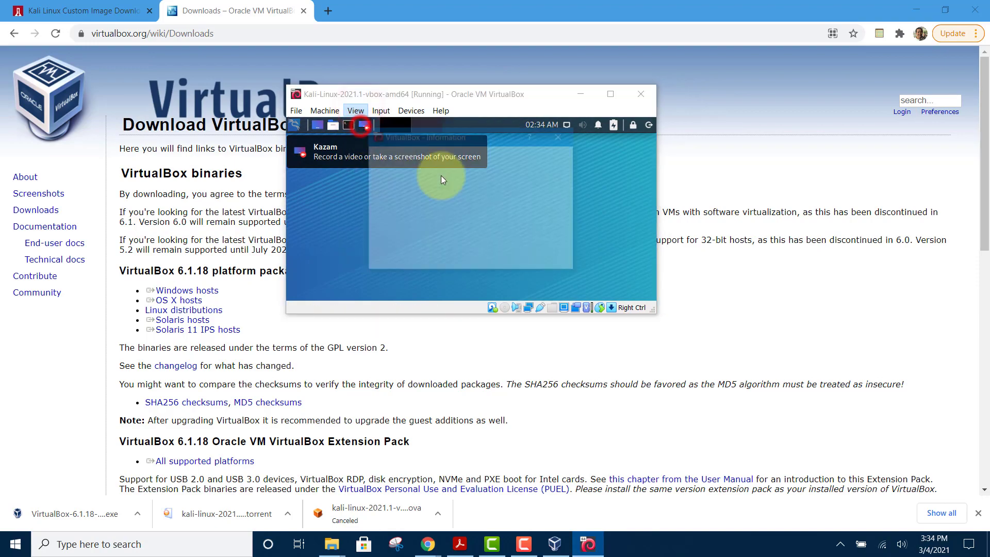
pyautogui.click(454, 258)
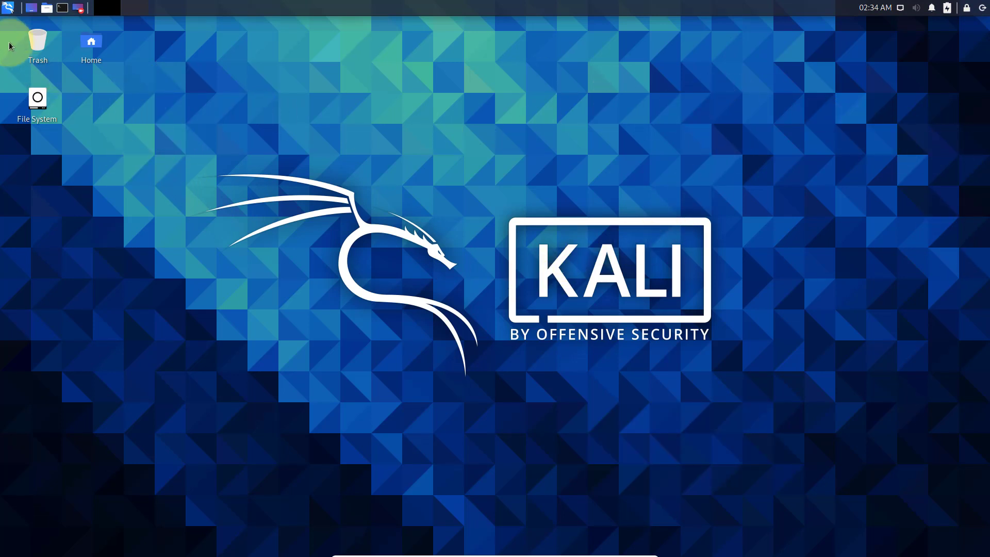
# - Look through the list of all applications installed in Kali and open the Firefox web browser from it
pyautogui.click(11, 11)
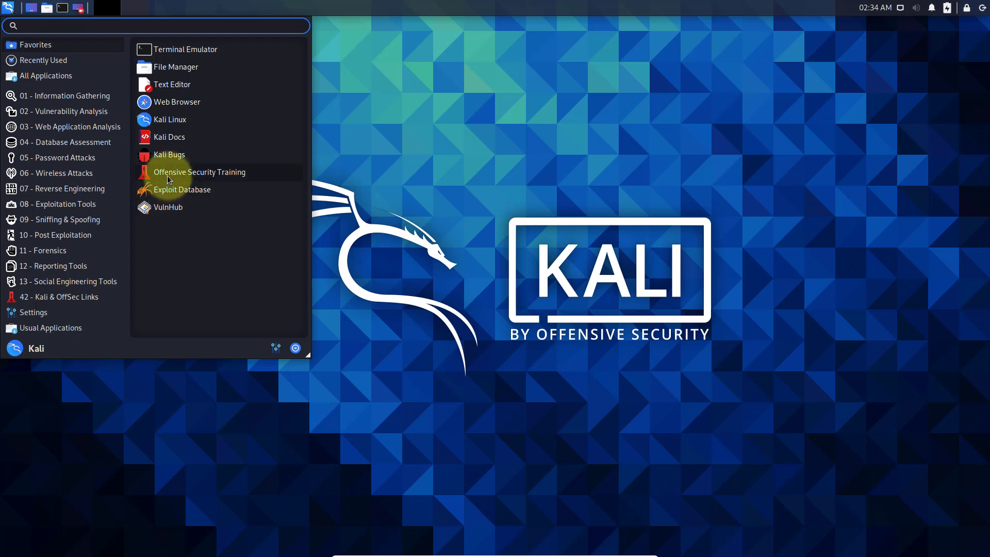
pyautogui.click(66, 297)
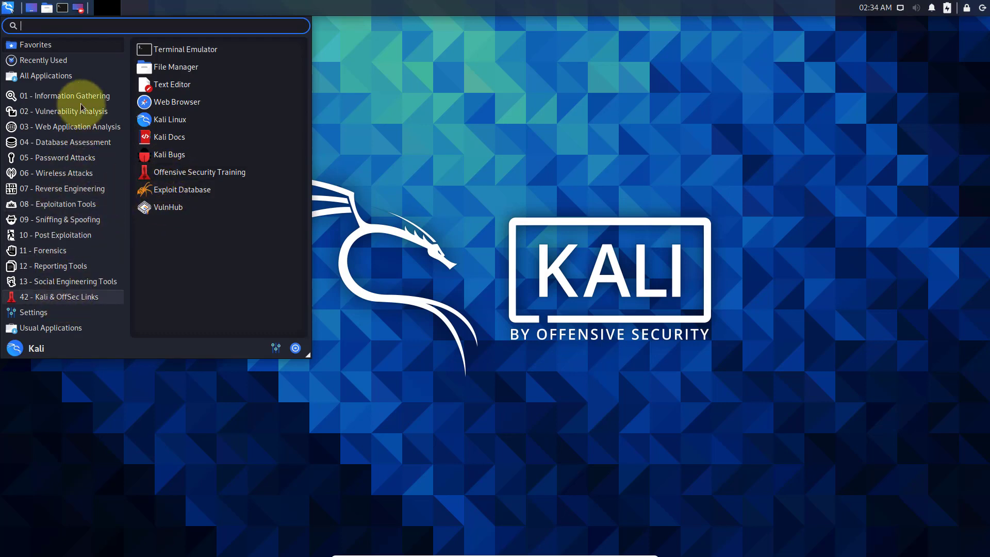
pyautogui.click(89, 78)
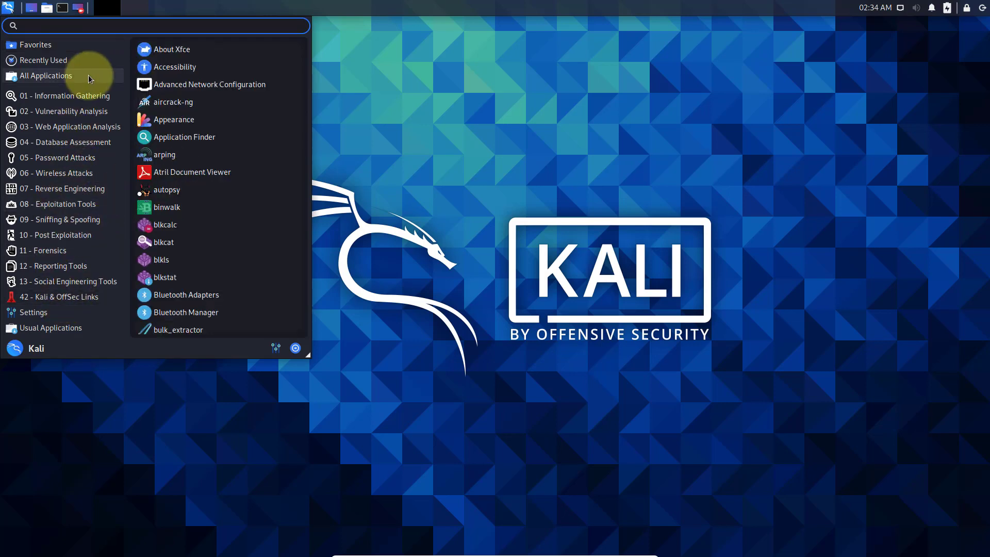
pyautogui.scroll(-5, 221, 172)
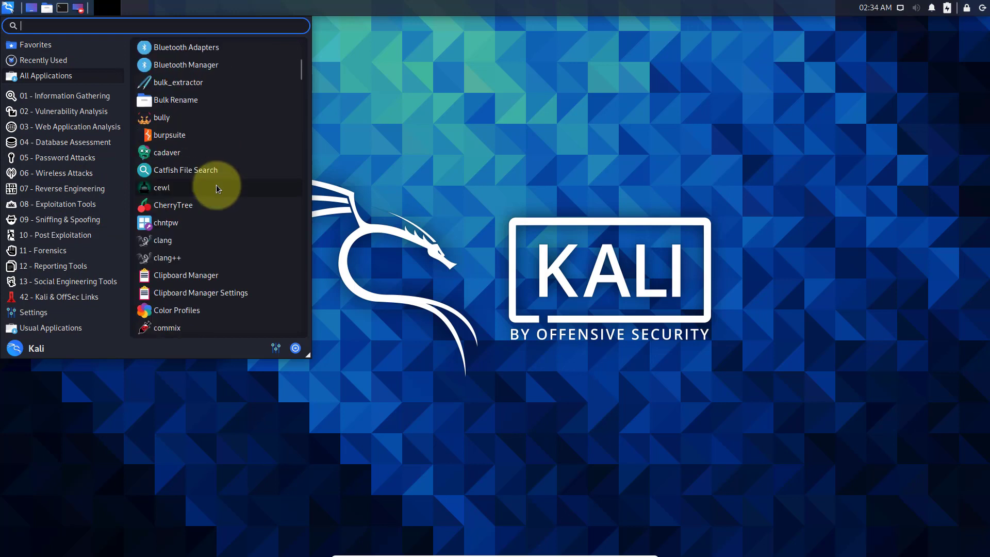
pyautogui.scroll(-3, 201, 263)
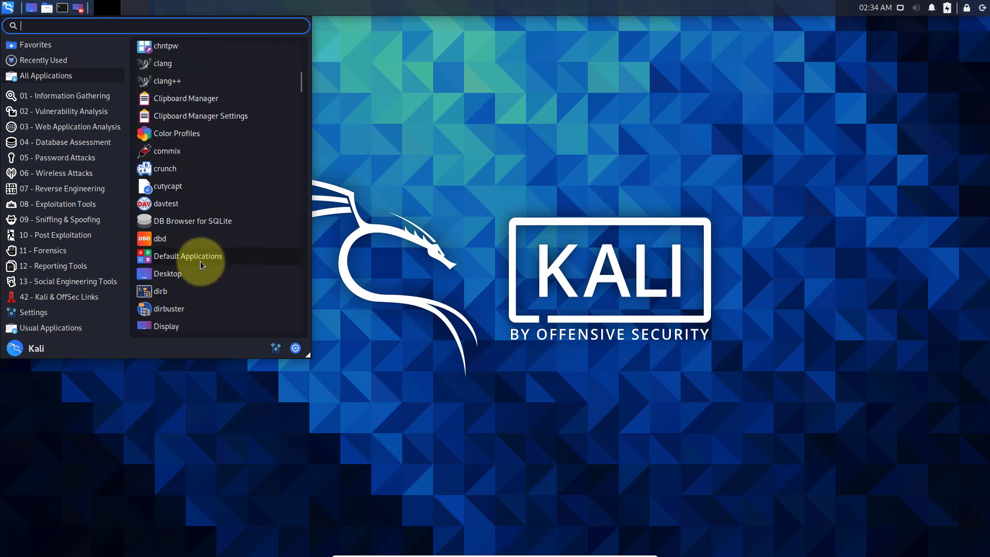
pyautogui.scroll(-5, 200, 258)
pyautogui.click(182, 286)
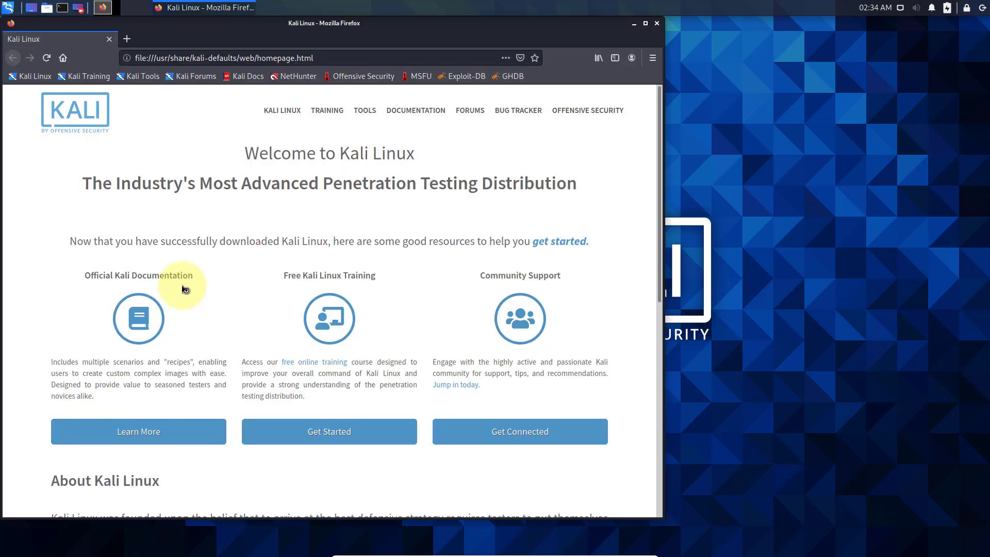
# - Open the suggested youtube.com site in Firefox to test the virtual machine's internet connection
pyautogui.click(342, 55)
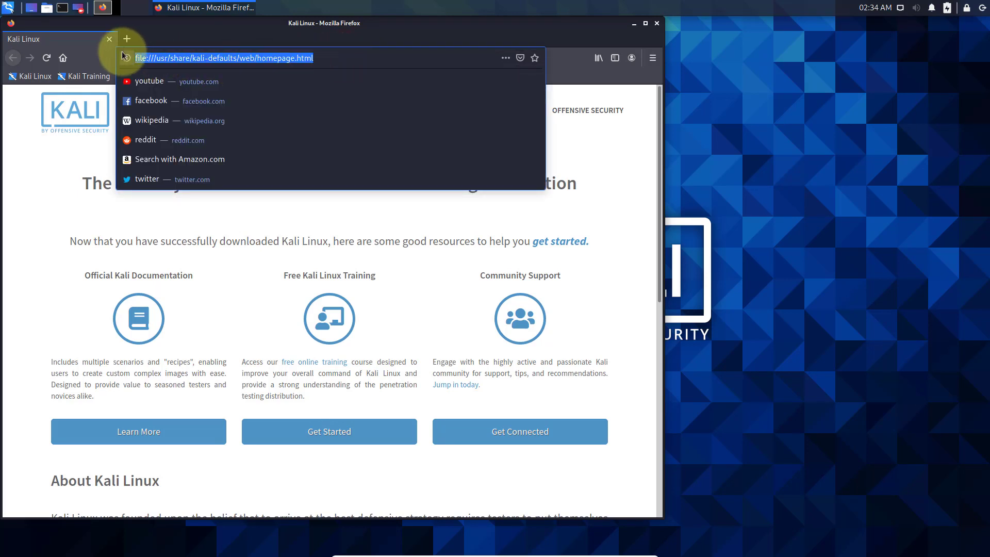
pyautogui.click(150, 81)
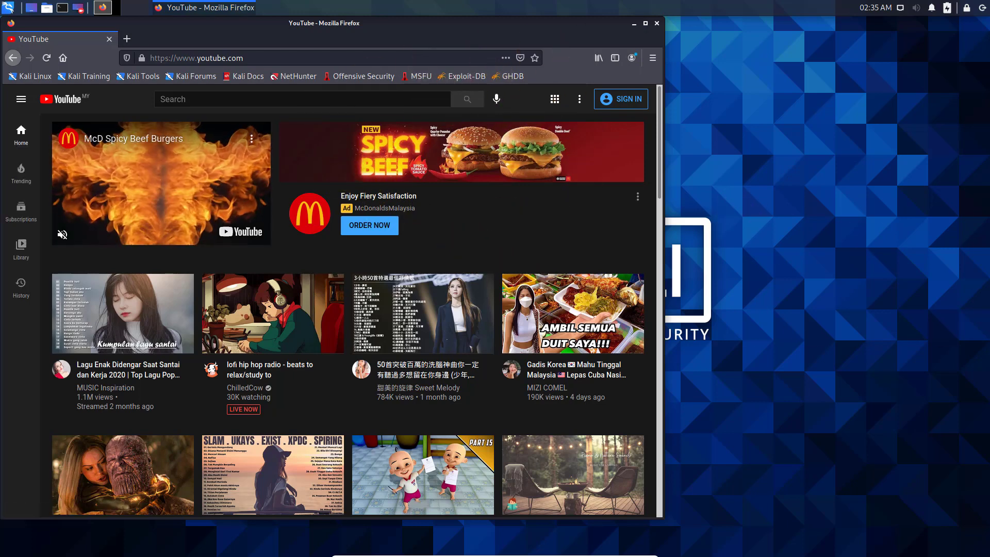
pyautogui.click(391, 179)
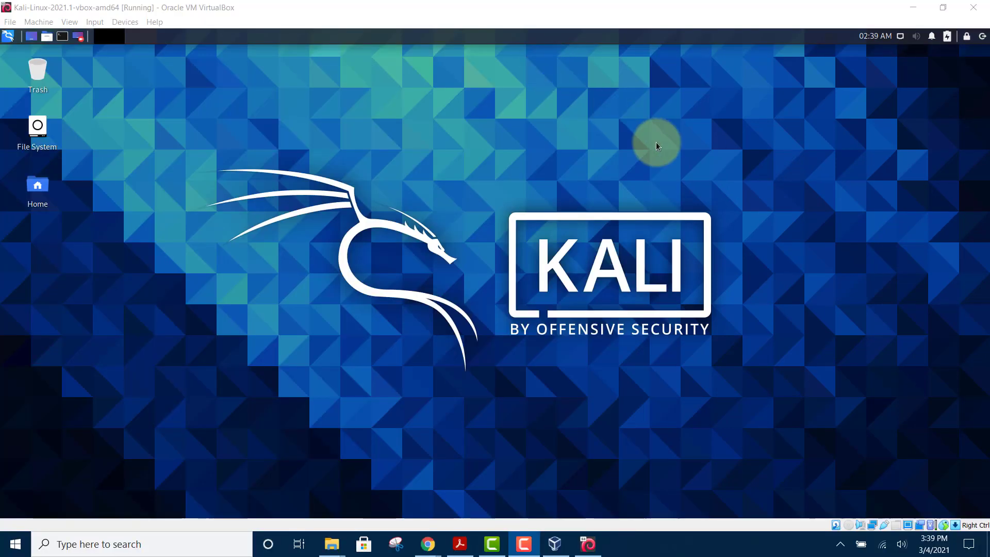
# - Shut down the Kali Linux guest system from its log-out options
pyautogui.click(983, 37)
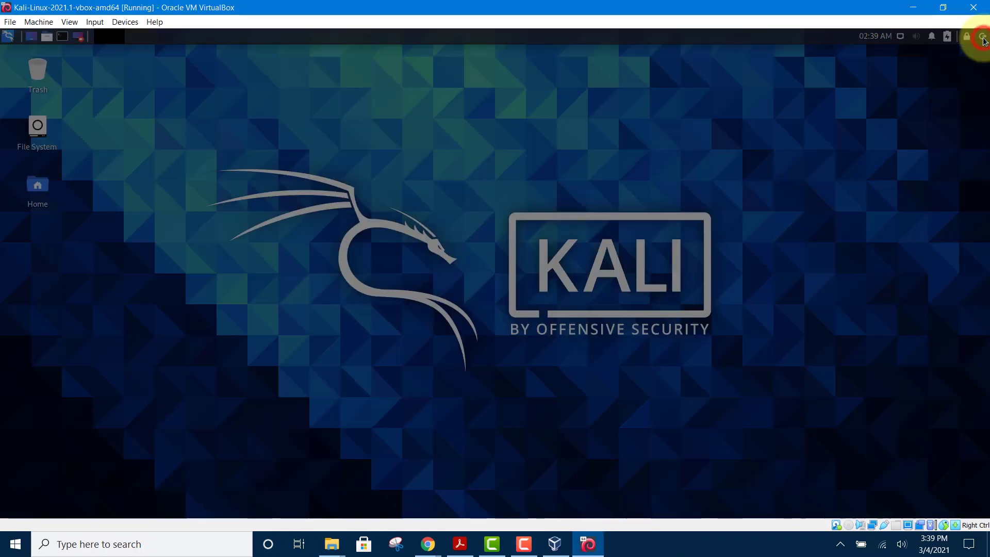
pyautogui.click(584, 240)
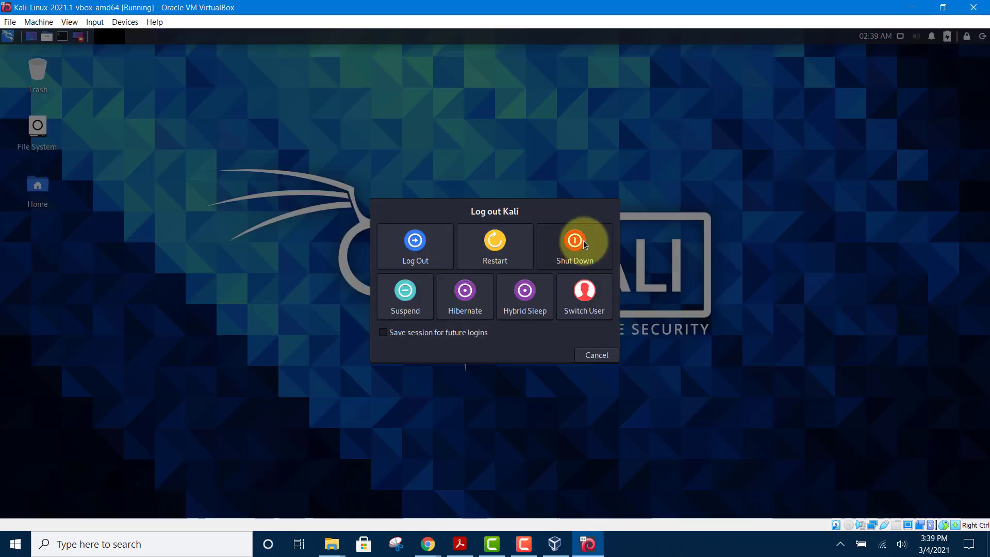